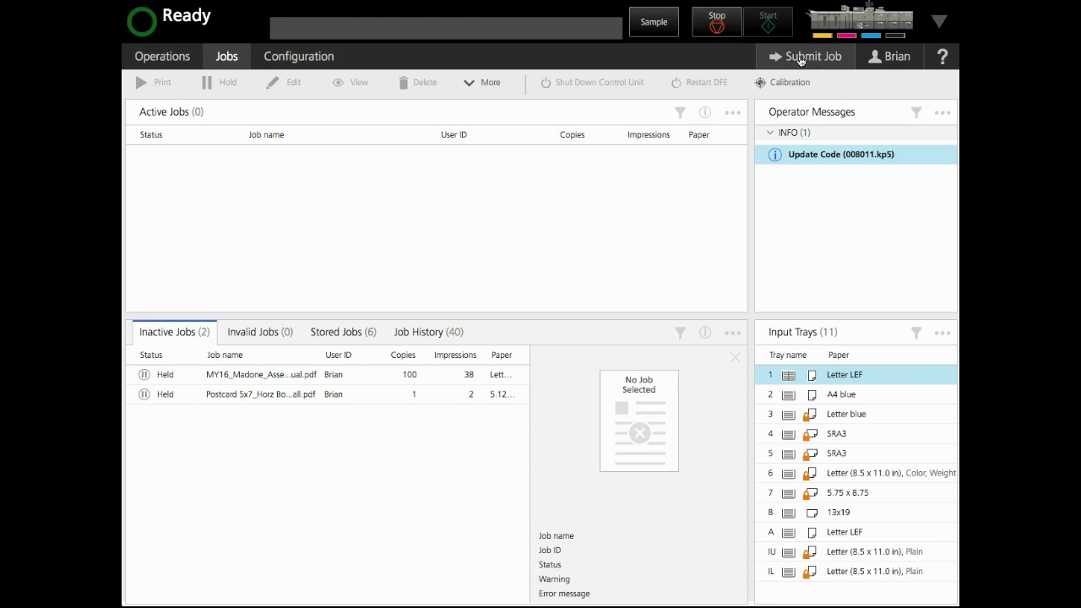
Begin submitting a new job and browse to the root of the PDFFiles mapped drive
{"action": "left_click", "coordinate": [800, 57]}
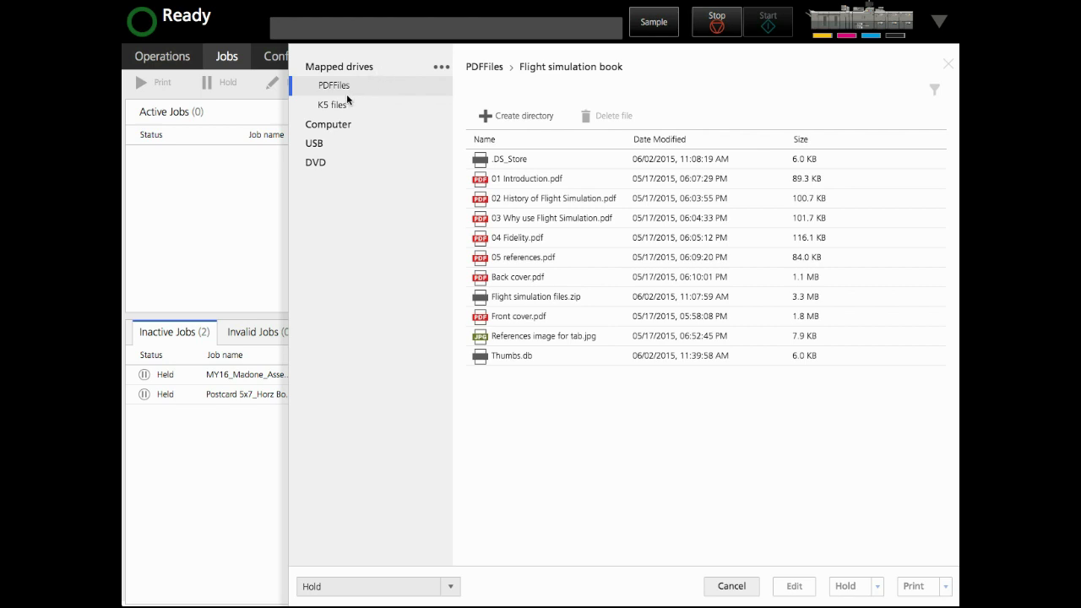
{"action": "left_click", "coordinate": [485, 68]}
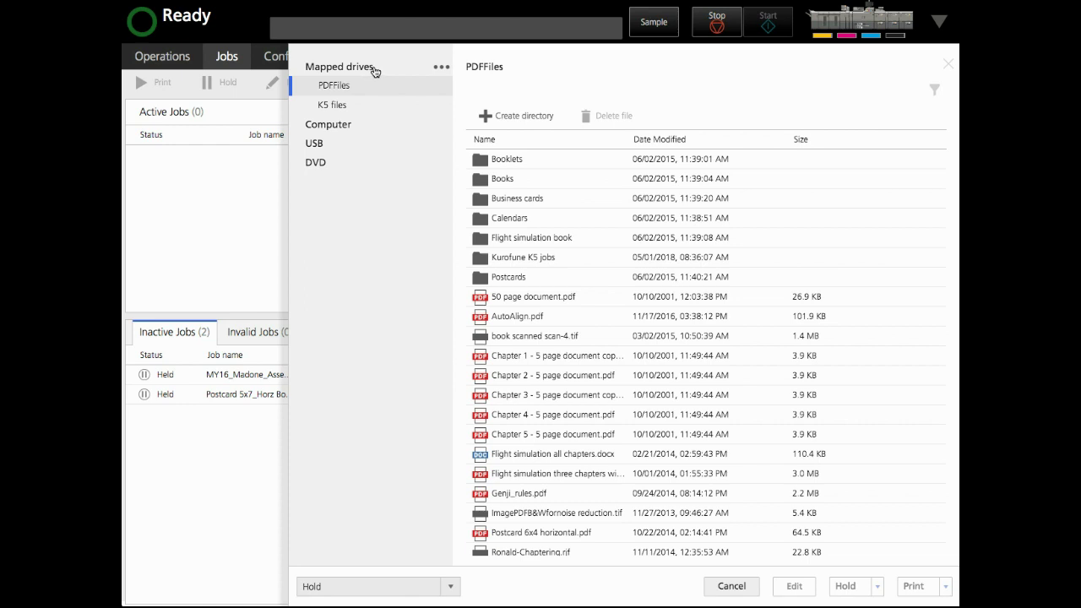
Review the PDFFiles mapped drive's settings, including the drive mount duration and drive access options, without changing them
{"action": "left_click", "coordinate": [442, 67]}
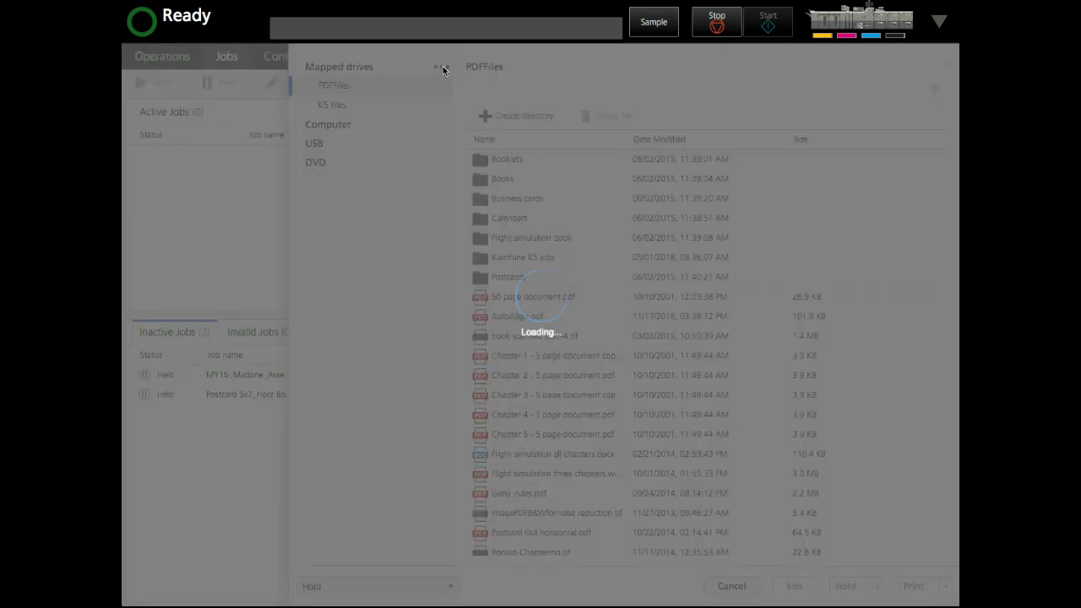
{"action": "left_click", "coordinate": [427, 146]}
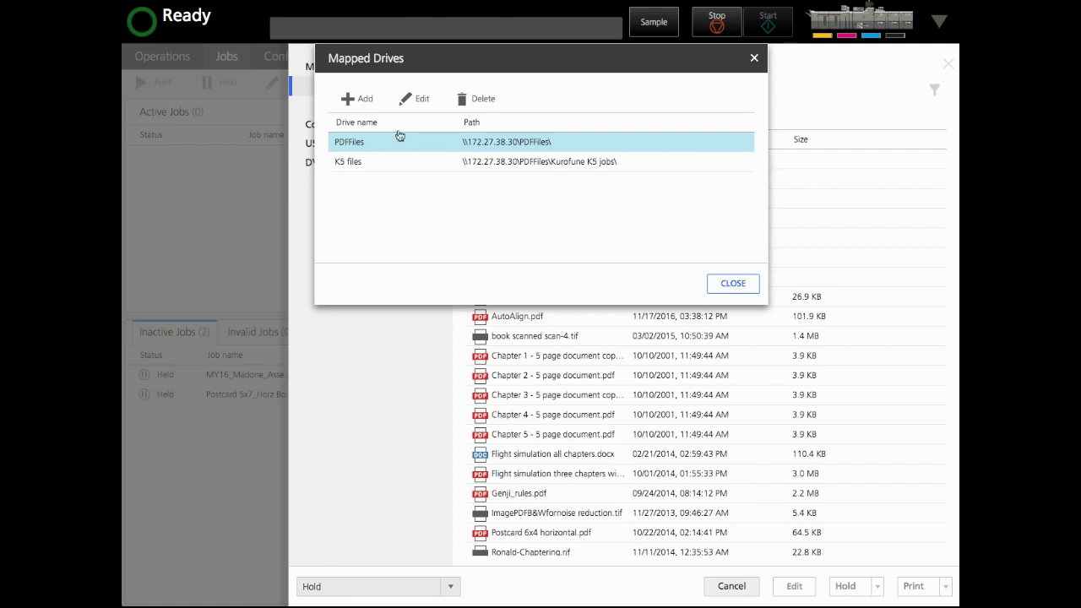
{"action": "left_click", "coordinate": [407, 98]}
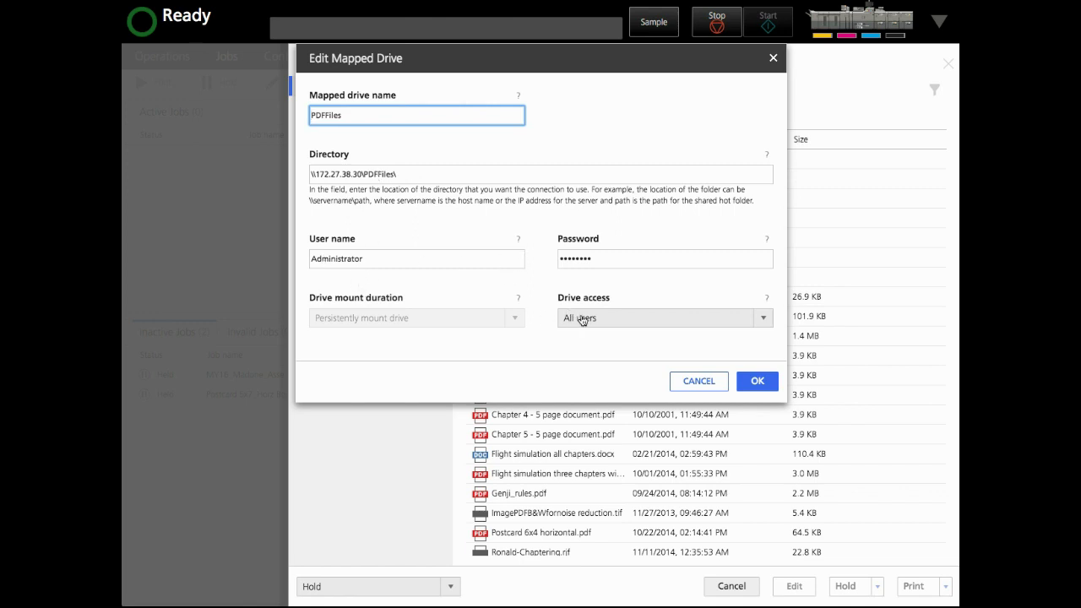
{"action": "mouse_move", "coordinate": [463, 320]}
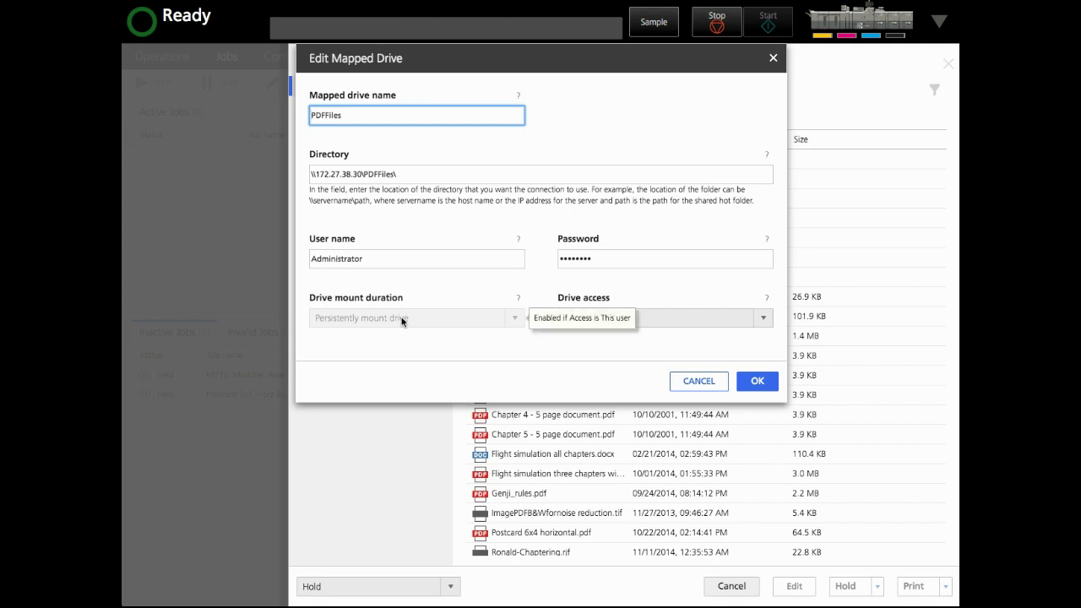
{"action": "left_click", "coordinate": [658, 319]}
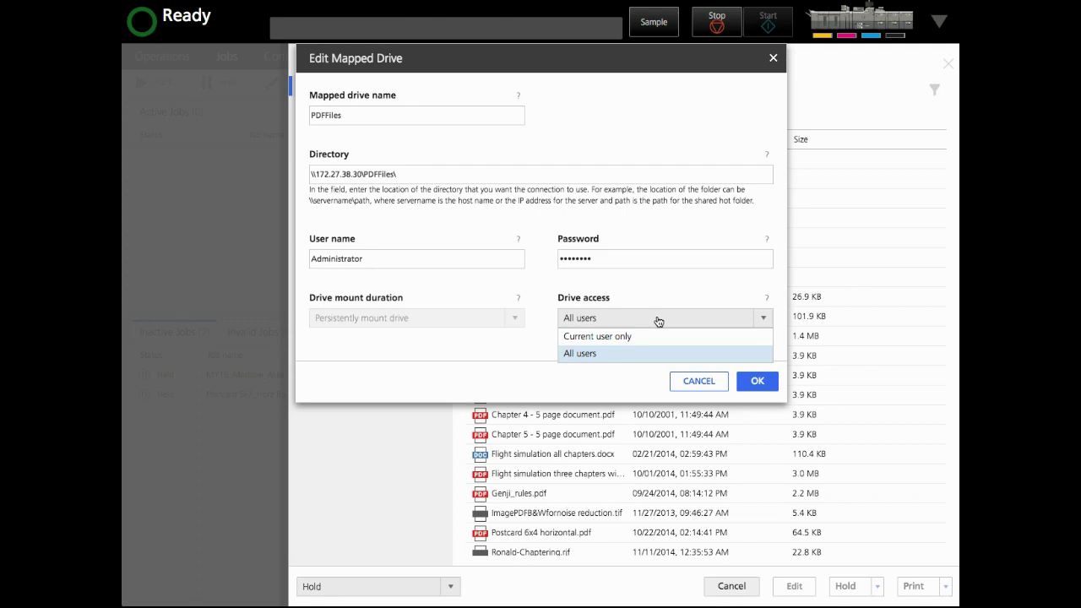
{"action": "left_click", "coordinate": [658, 321]}
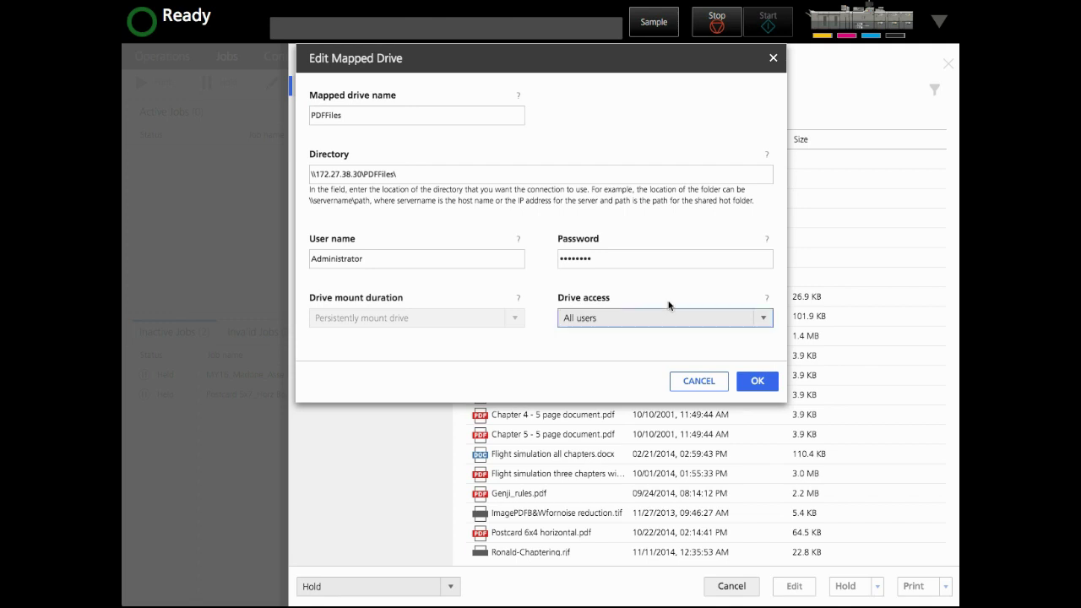
{"action": "left_click", "coordinate": [695, 380]}
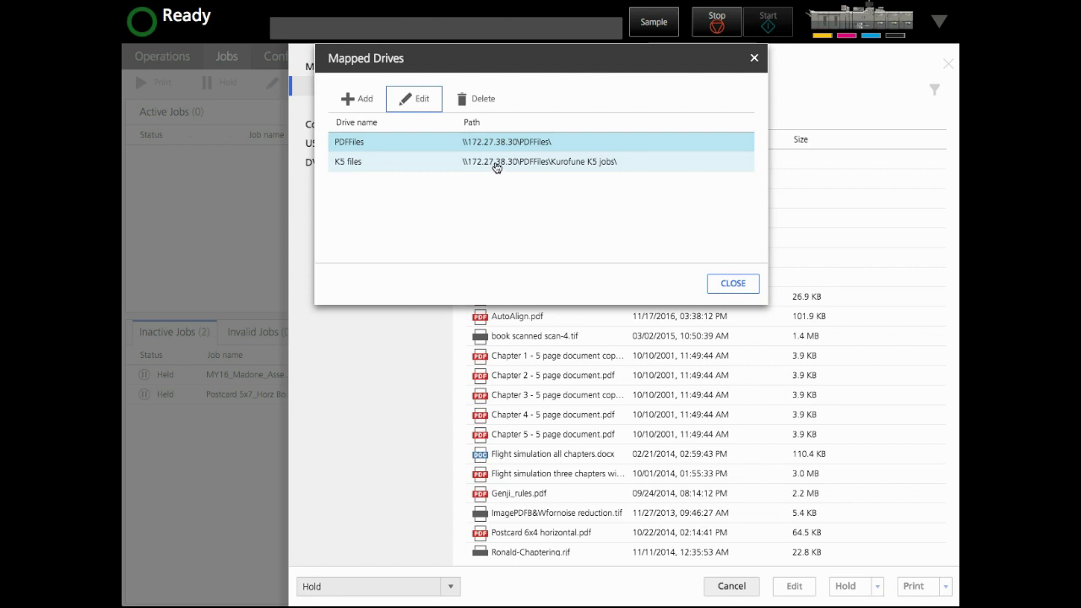
{"action": "left_click", "coordinate": [733, 285]}
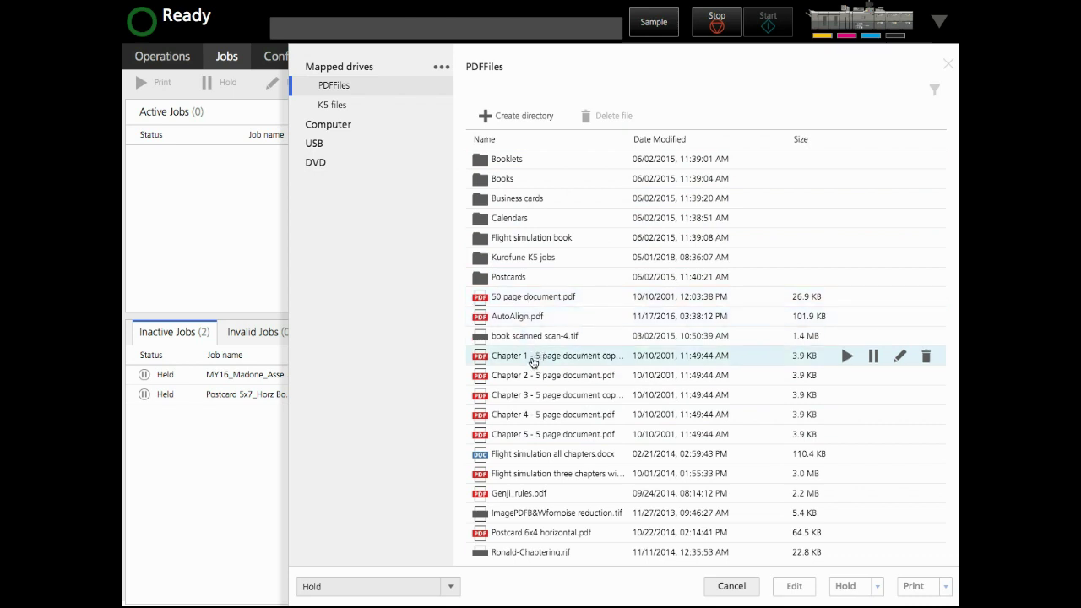
{"action": "left_click", "coordinate": [757, 302]}
Look through the Flight simulation book folder and return to the PDFFiles root
{"action": "left_click", "coordinate": [535, 359]}
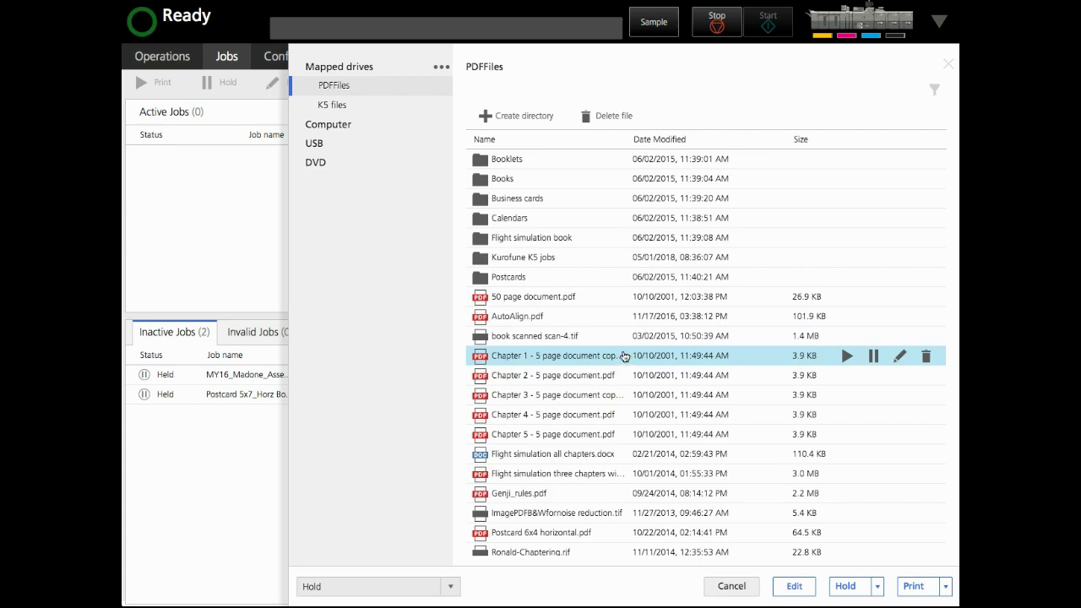
{"action": "double_click", "coordinate": [528, 240]}
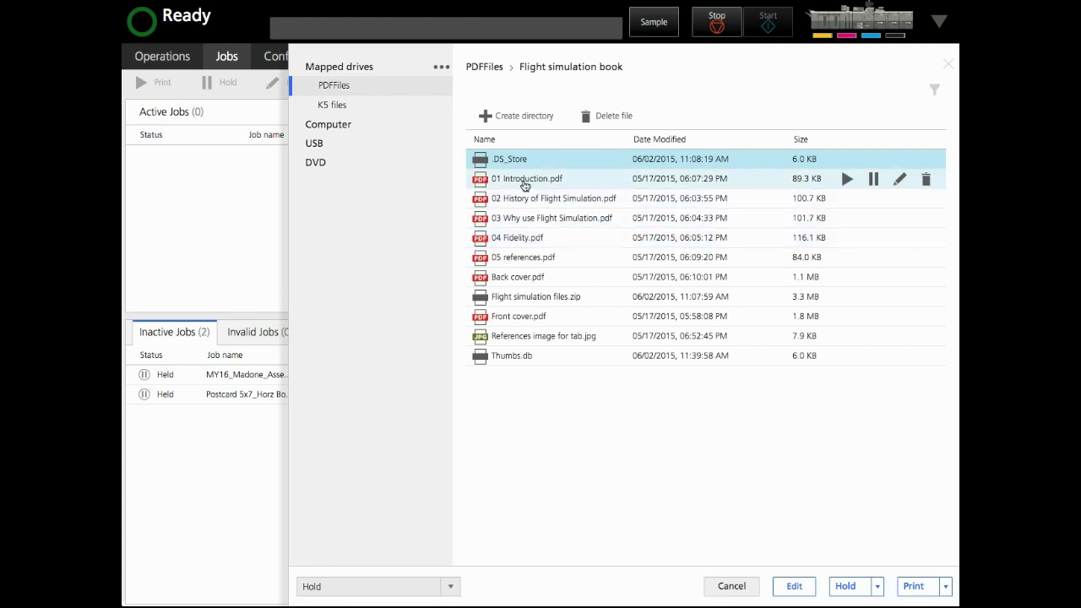
{"action": "left_click", "coordinate": [484, 68]}
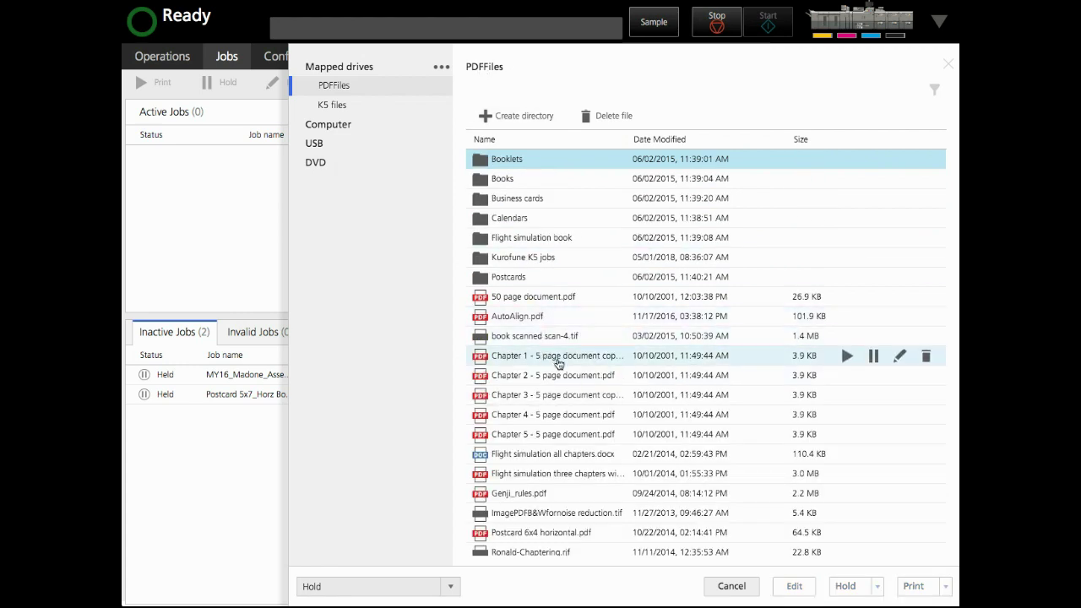
Submit Chapter 1 - 5 page document copy.pdf as a held job through the Hold virtual printer and preview it among the inactive jobs
{"action": "left_click", "coordinate": [560, 359]}
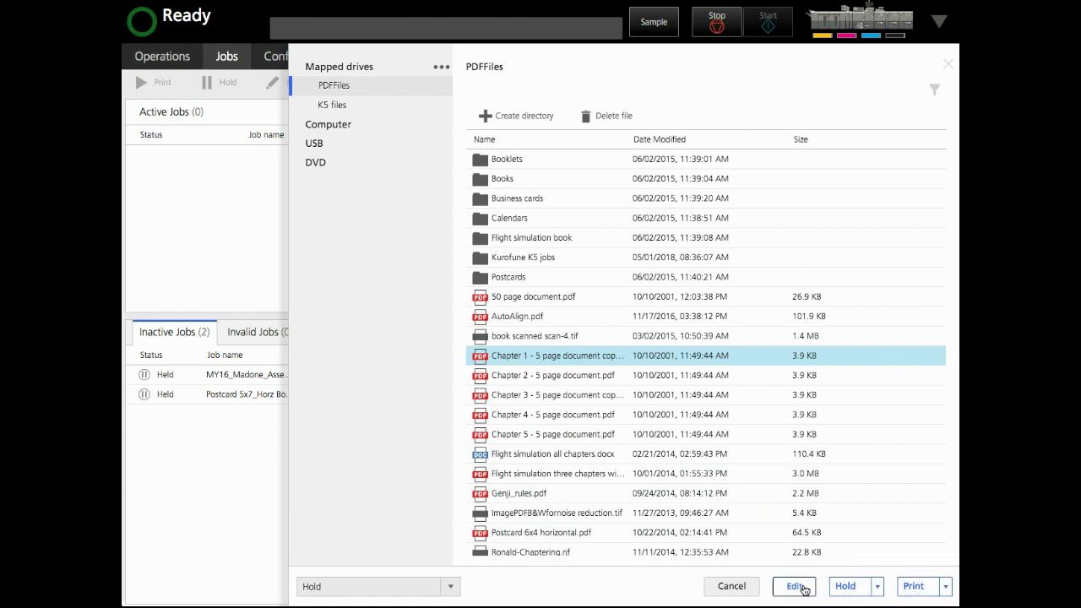
{"action": "left_click", "coordinate": [946, 587]}
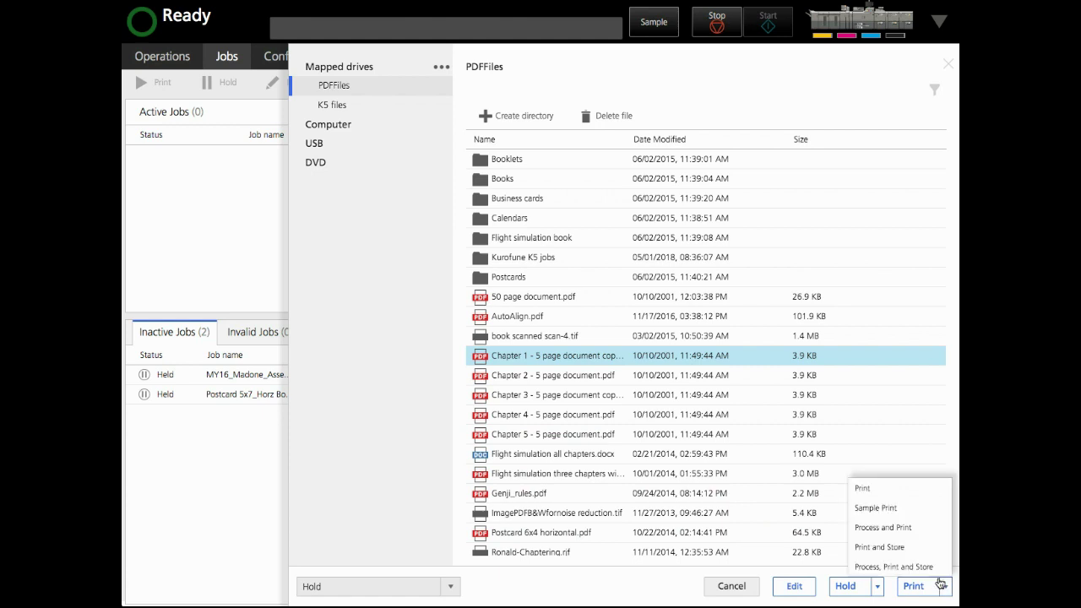
{"action": "left_click", "coordinate": [879, 586]}
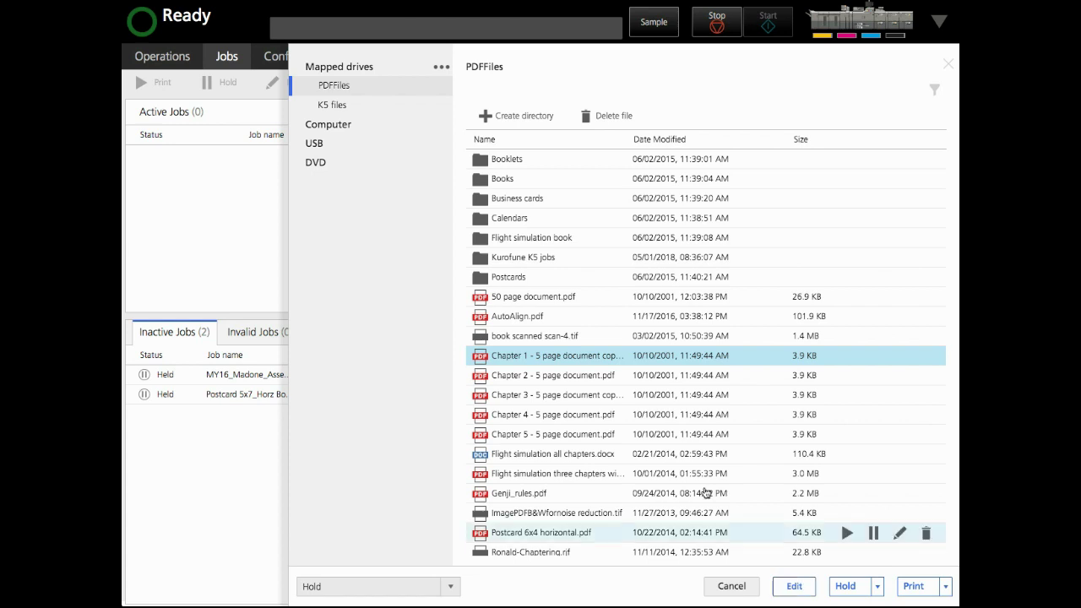
{"action": "mouse_move", "coordinate": [569, 356]}
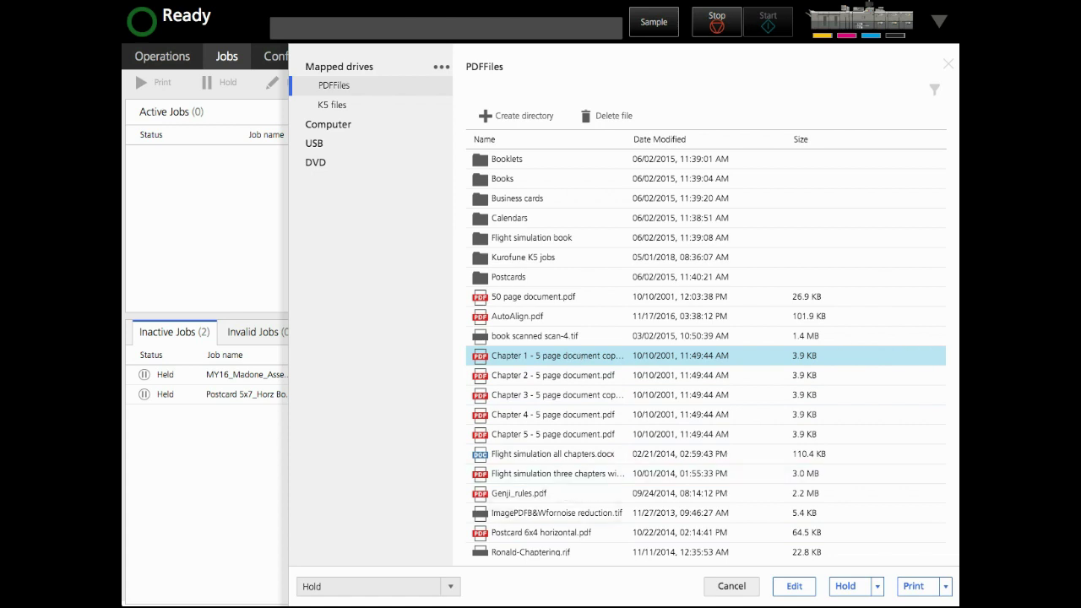
{"action": "left_click", "coordinate": [449, 586]}
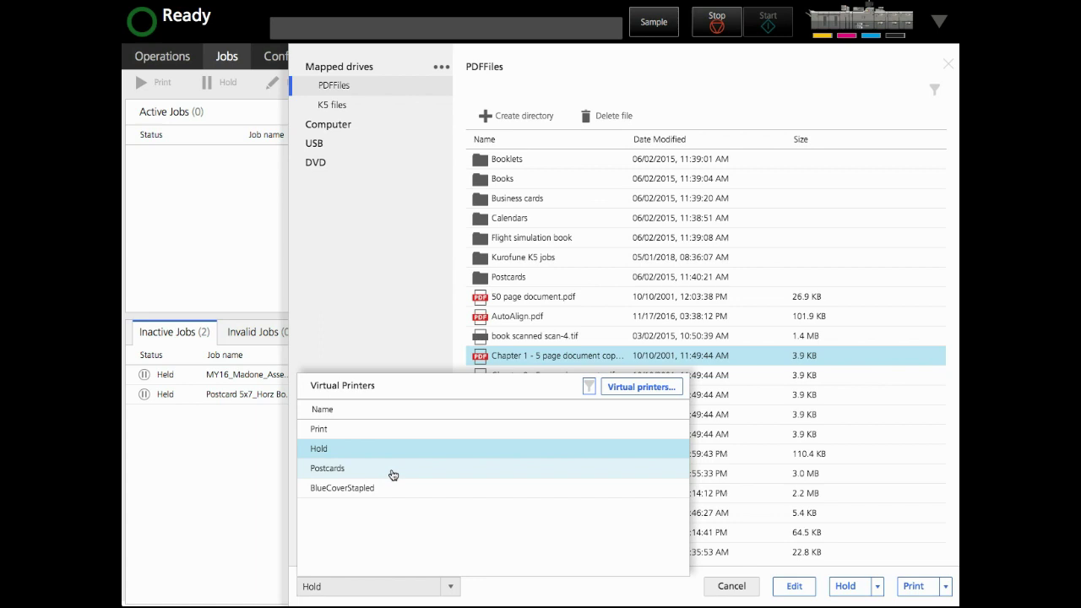
{"action": "left_click", "coordinate": [356, 449]}
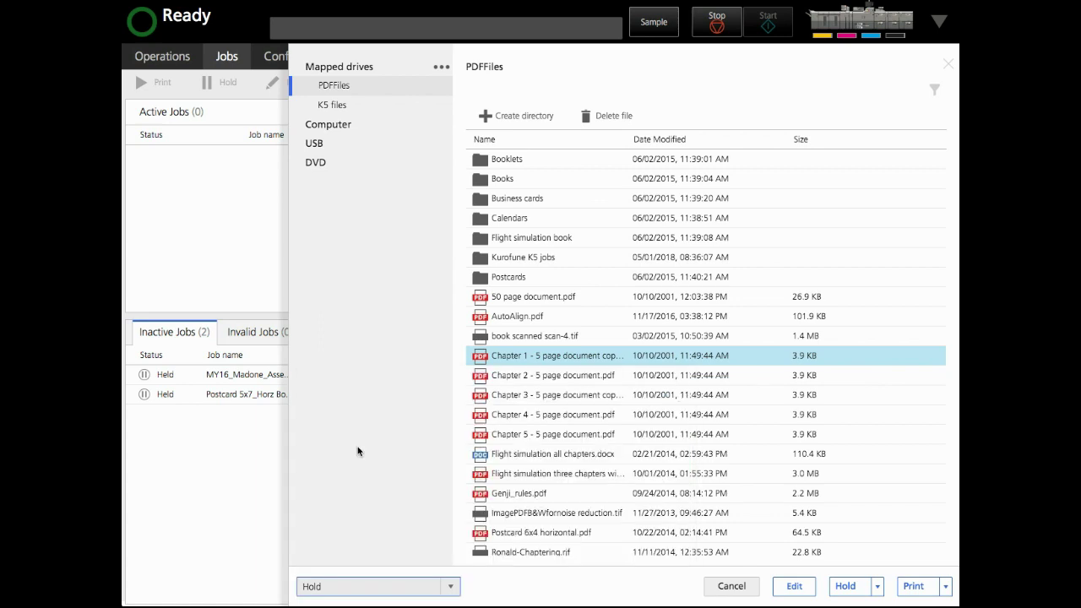
{"action": "left_click", "coordinate": [848, 586]}
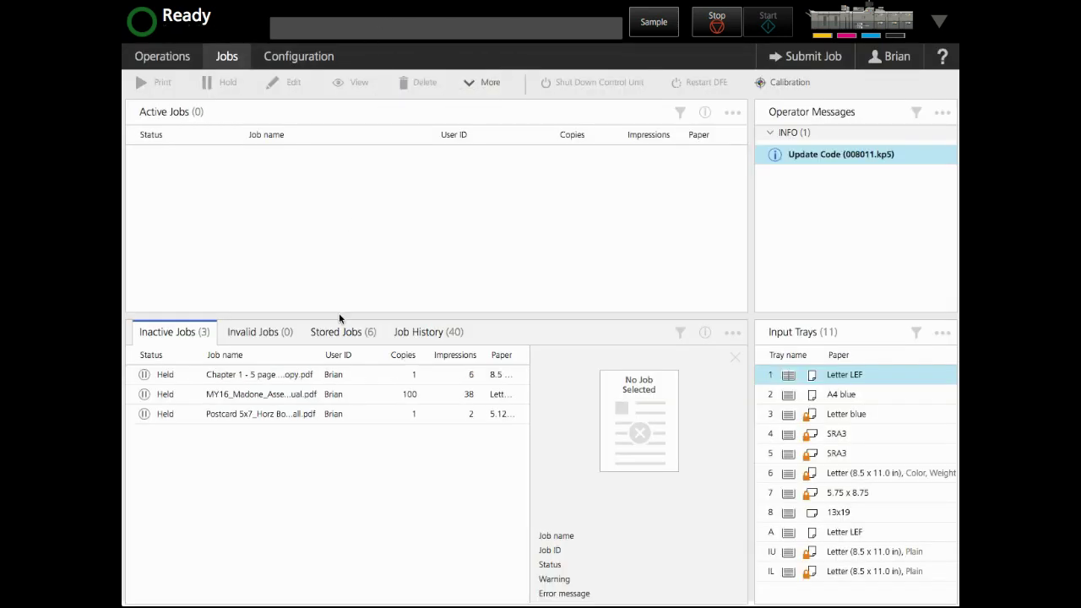
{"action": "left_click", "coordinate": [291, 380]}
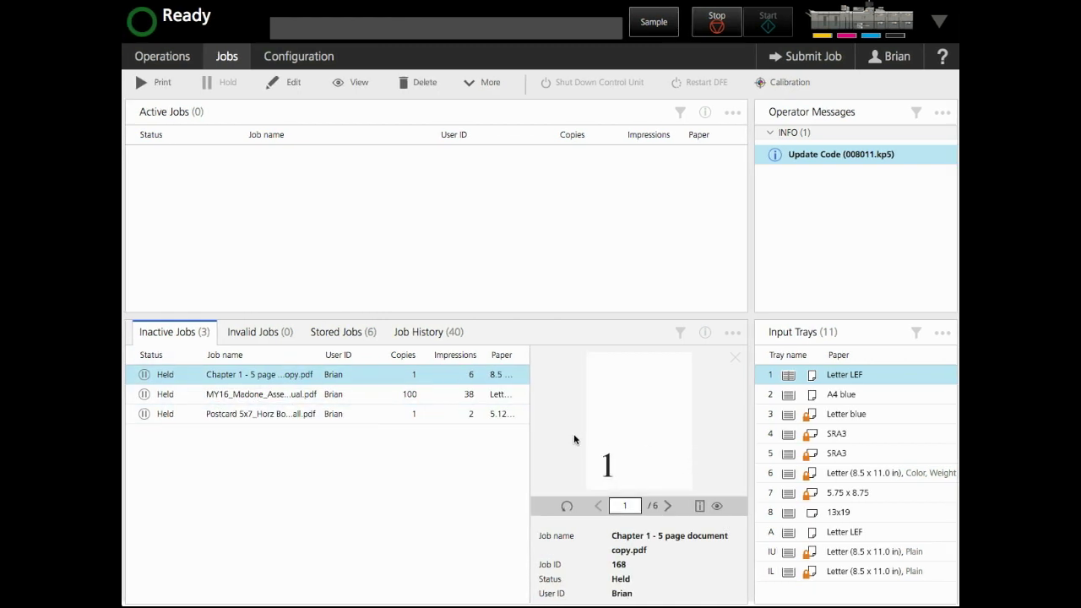
Start another job submission with 2011 Shock Owners Manual.pdf from the K5 files mapped drive and open its job properties for editing
{"action": "left_click", "coordinate": [805, 58]}
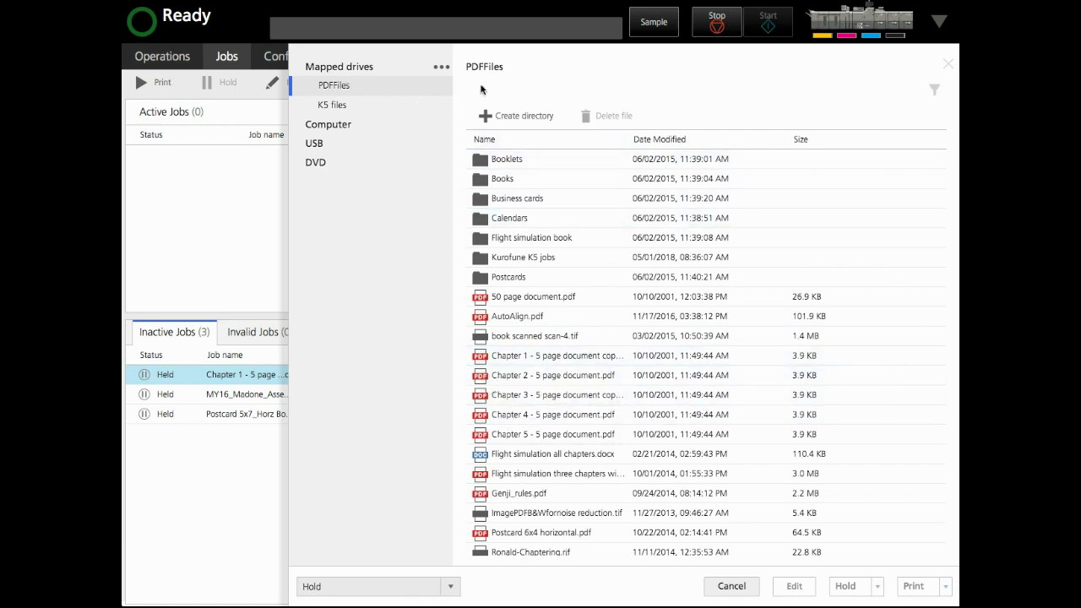
{"action": "left_click", "coordinate": [333, 106]}
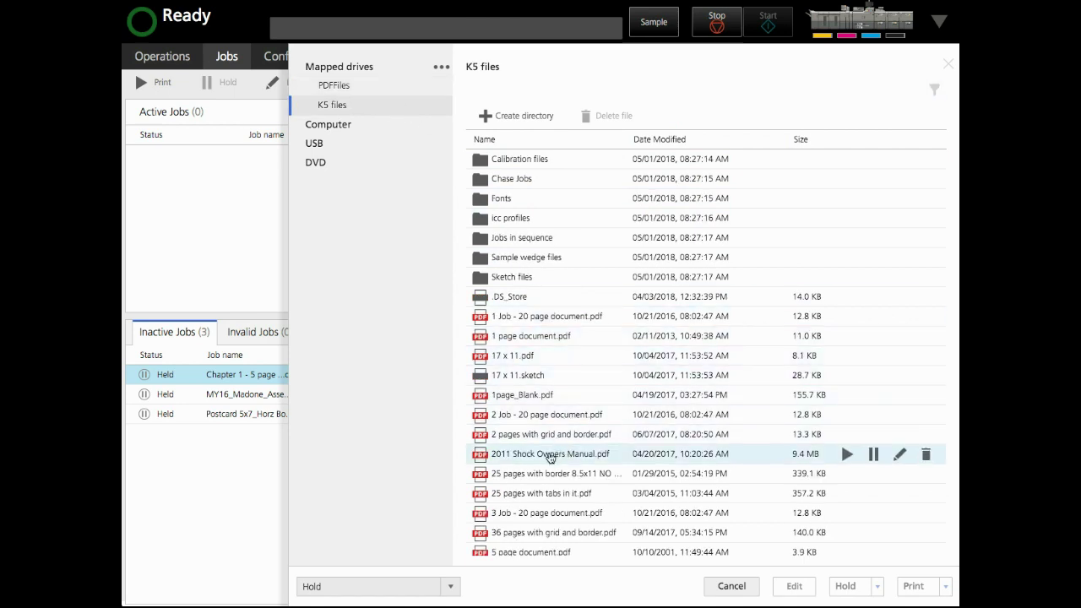
{"action": "left_click", "coordinate": [549, 456]}
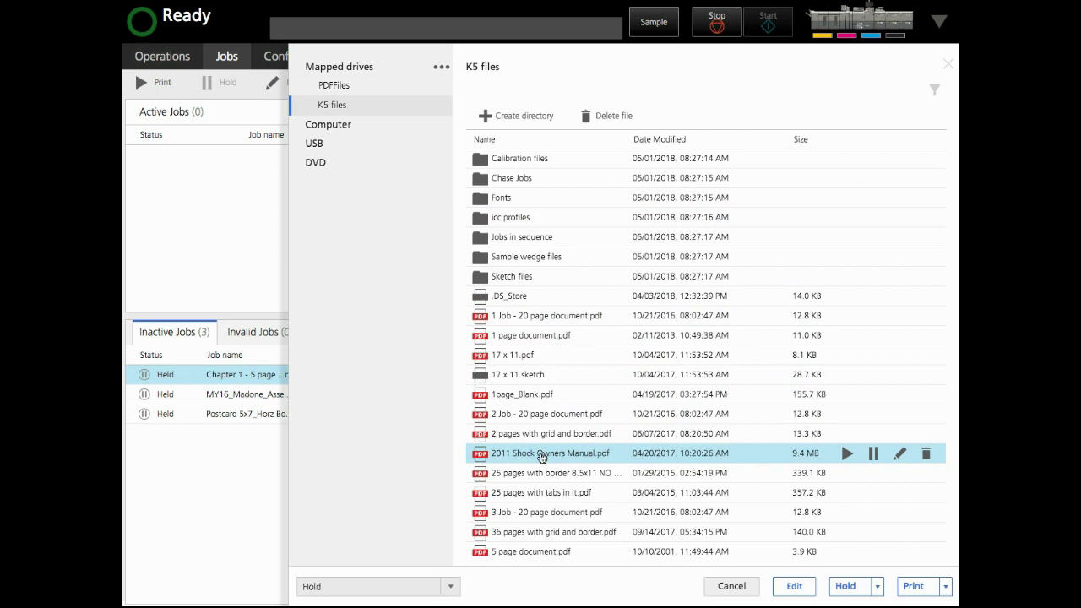
{"action": "left_click", "coordinate": [795, 587]}
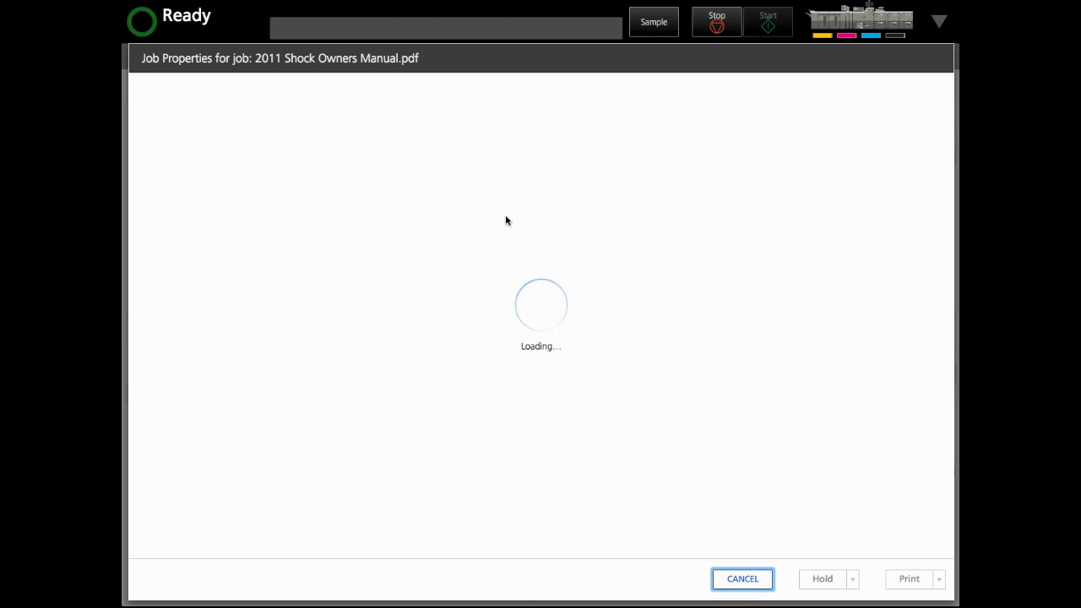
Set the manual's job to 11 copies on Letter blue paper
{"action": "left_click", "coordinate": [316, 138]}
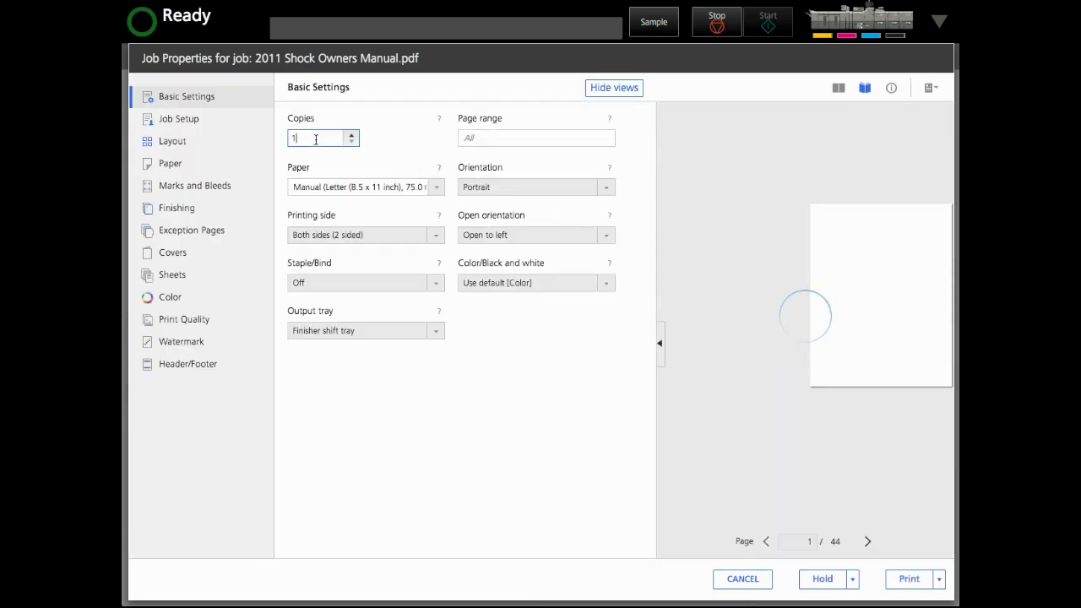
{"action": "type", "text": "1"}
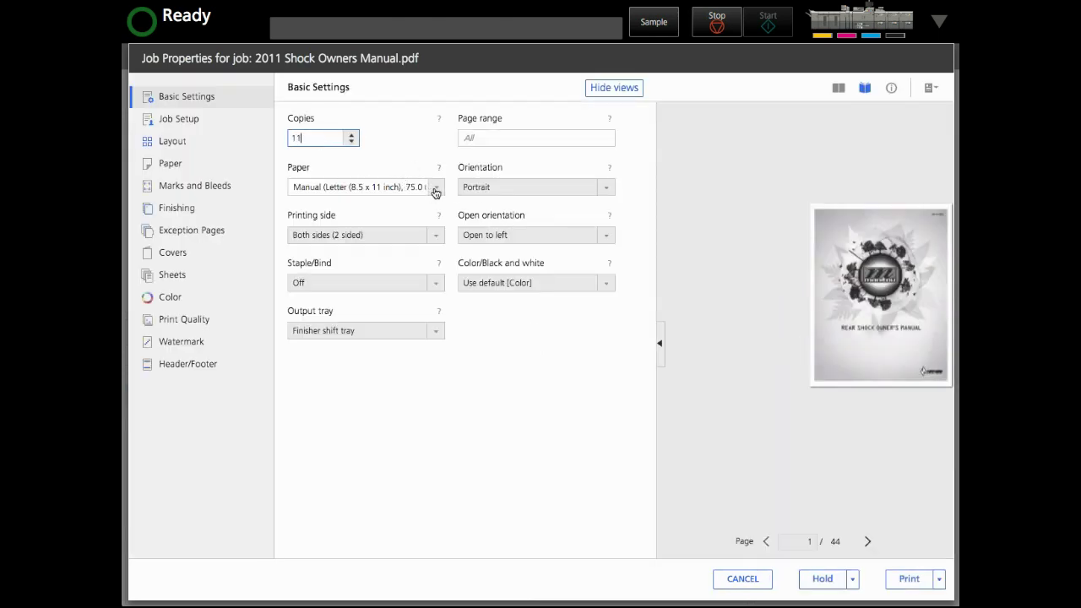
{"action": "left_click", "coordinate": [436, 188]}
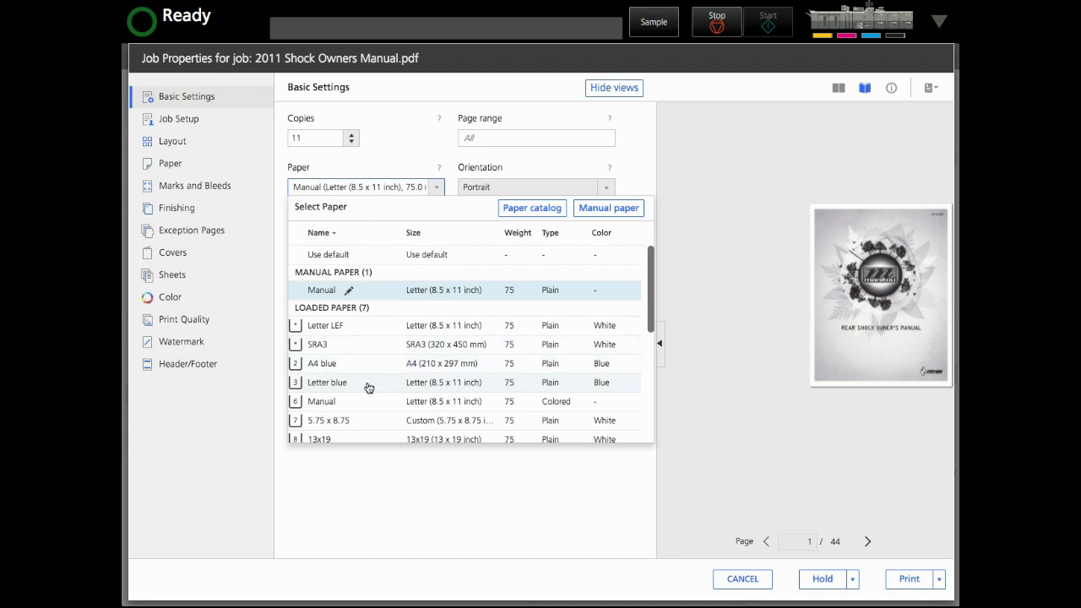
{"action": "left_click", "coordinate": [366, 382]}
Show the sheets as front-and-back pairs at 25% zoom and set Staple/Bind to 1-staple, slant (Top left)
{"action": "left_click", "coordinate": [838, 89]}
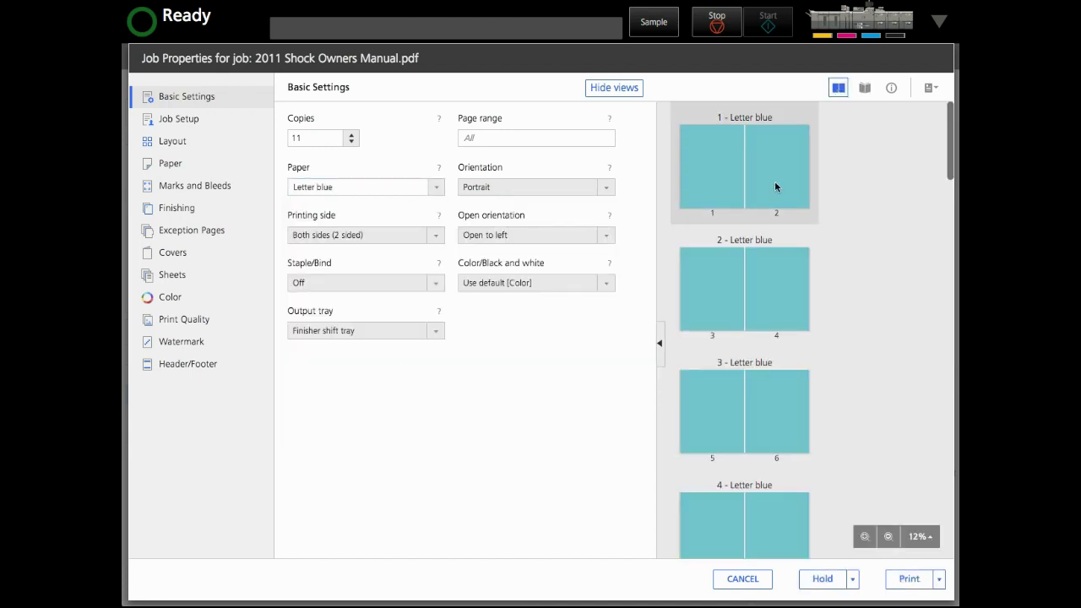
{"action": "left_click", "coordinate": [865, 537]}
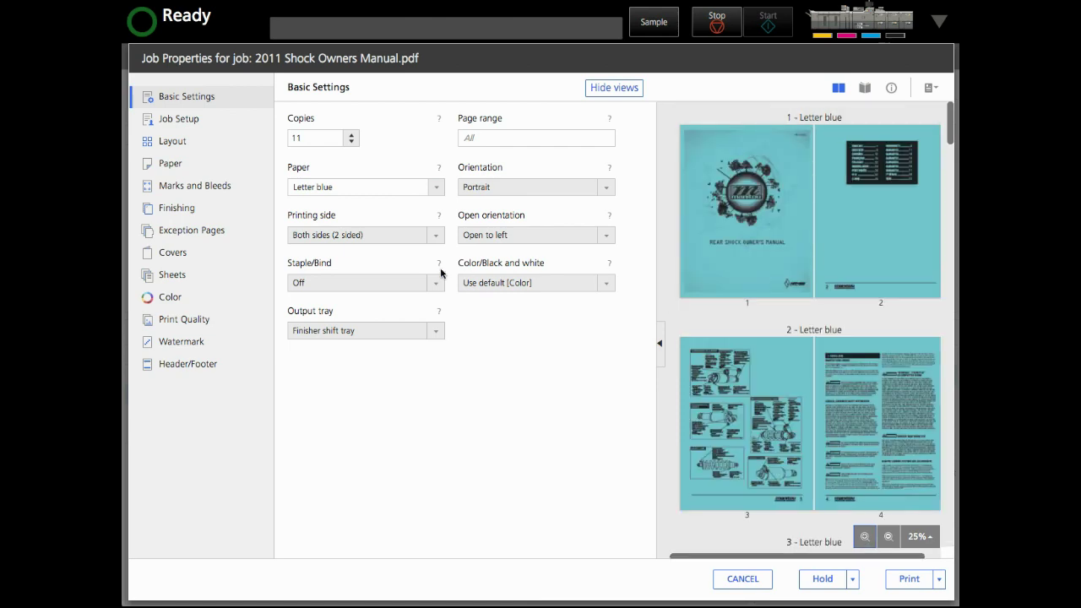
{"action": "left_click", "coordinate": [433, 283]}
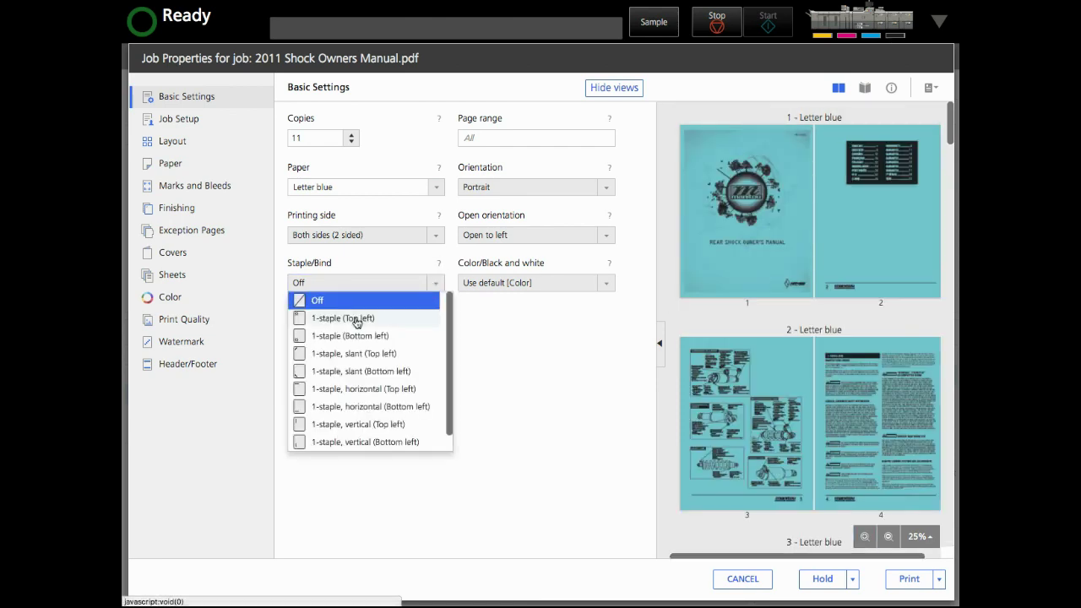
{"action": "left_click", "coordinate": [335, 358]}
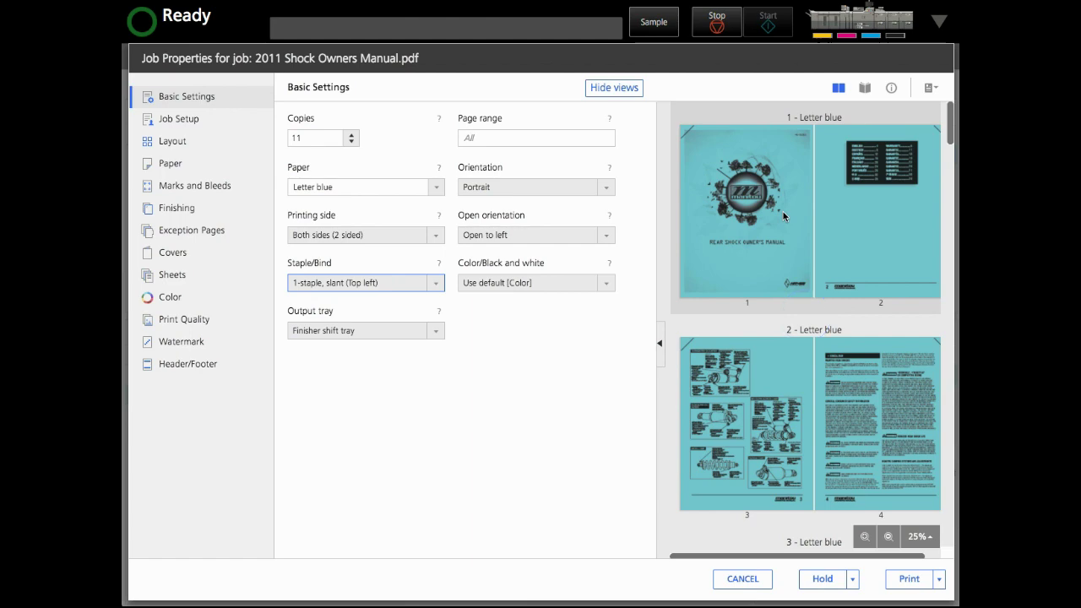
Print the 2011 Shock Owners Manual.pdf job, then place it on hold while it is in the active jobs
{"action": "left_click", "coordinate": [907, 578]}
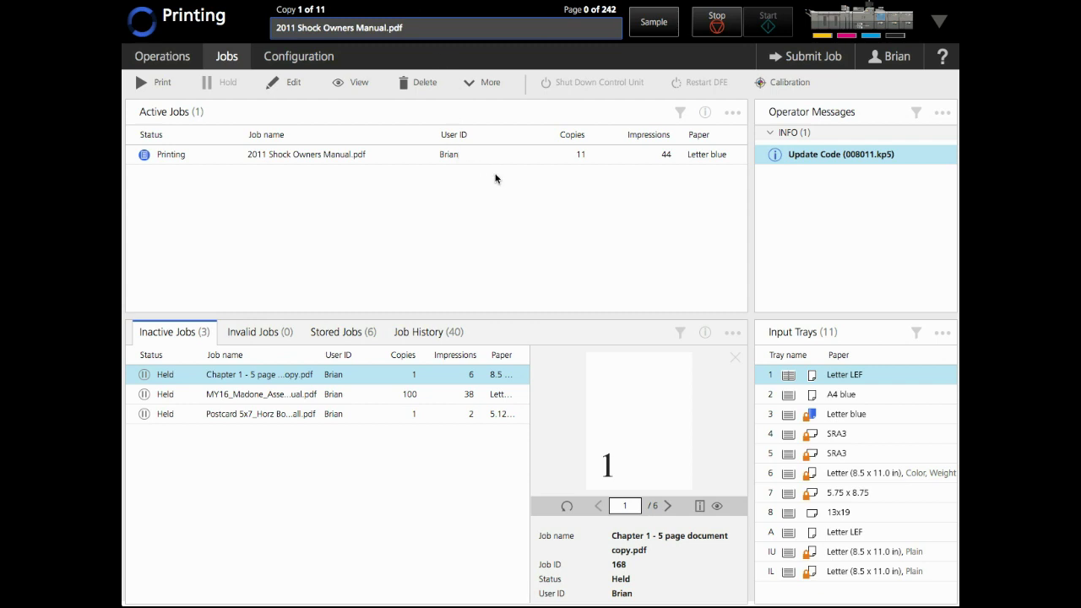
{"action": "left_click", "coordinate": [373, 154]}
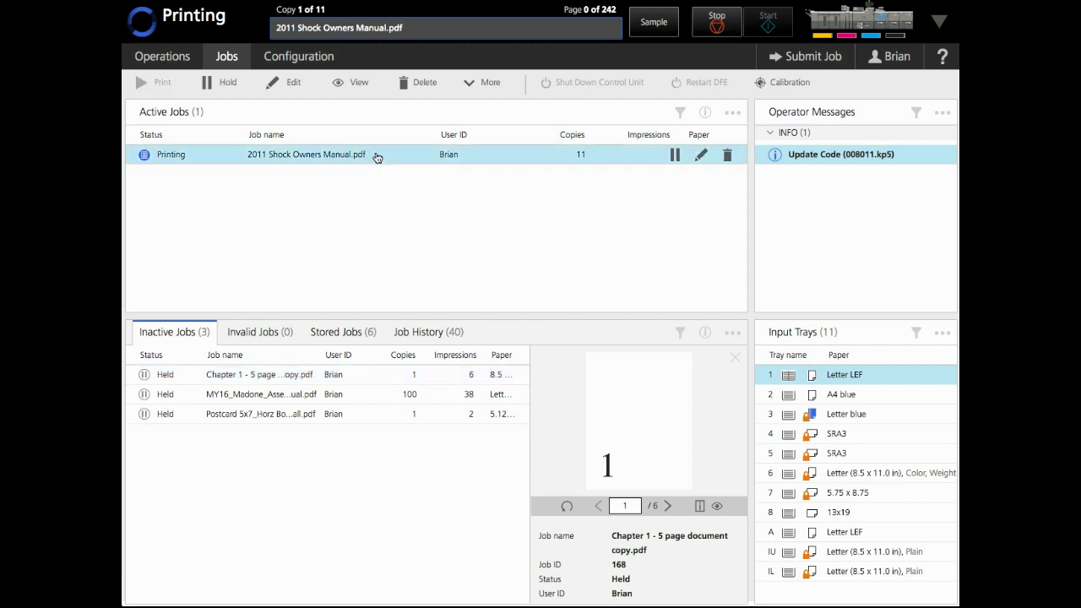
{"action": "left_click", "coordinate": [217, 82]}
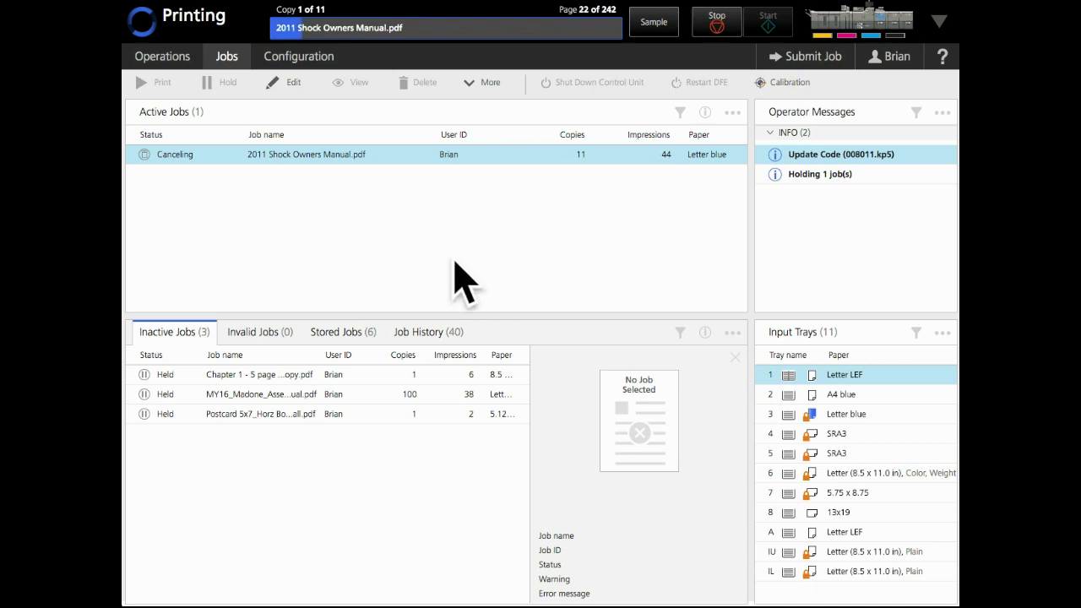
Switch to Finder, move the Kurofune K5 jobs window clear of the job names, and select Booklet math 8.5x11.pdf
{"action": "key", "text": "super+Tab"}
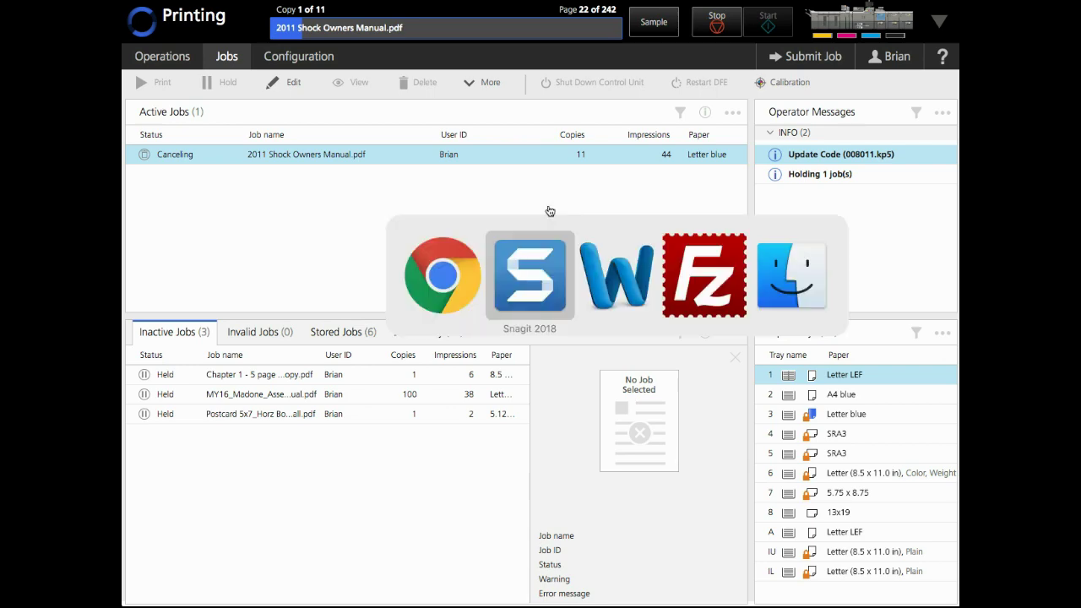
{"action": "key", "text": "super+Tab"}
{"action": "key", "text": "super+Tab"}
{"action": "key", "text": "super+Tab"}
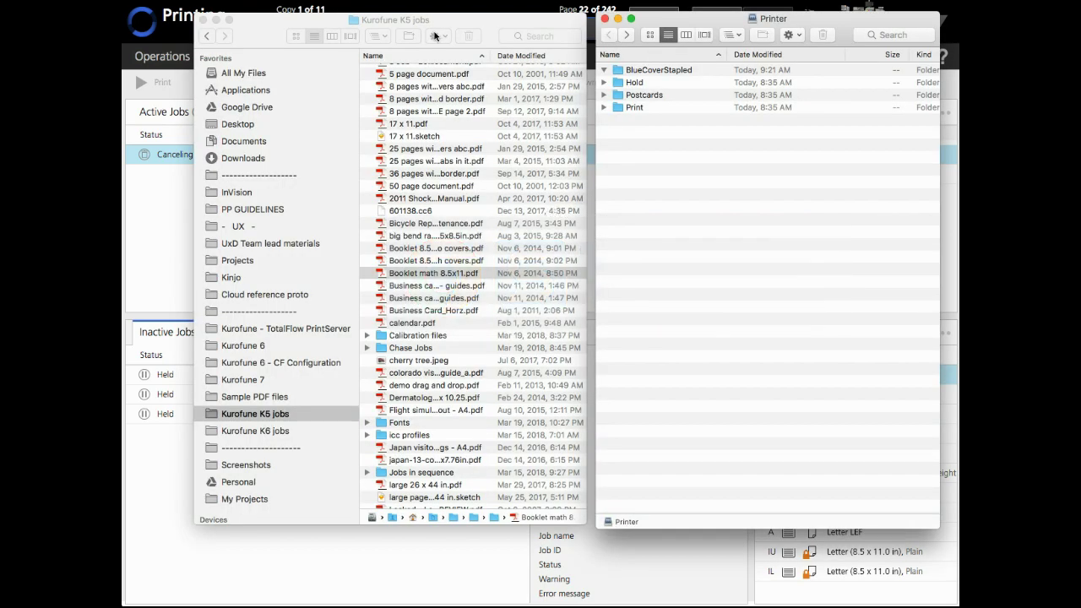
{"action": "left_click_drag", "start_coordinate": [441, 21], "coordinate": [788, 24]}
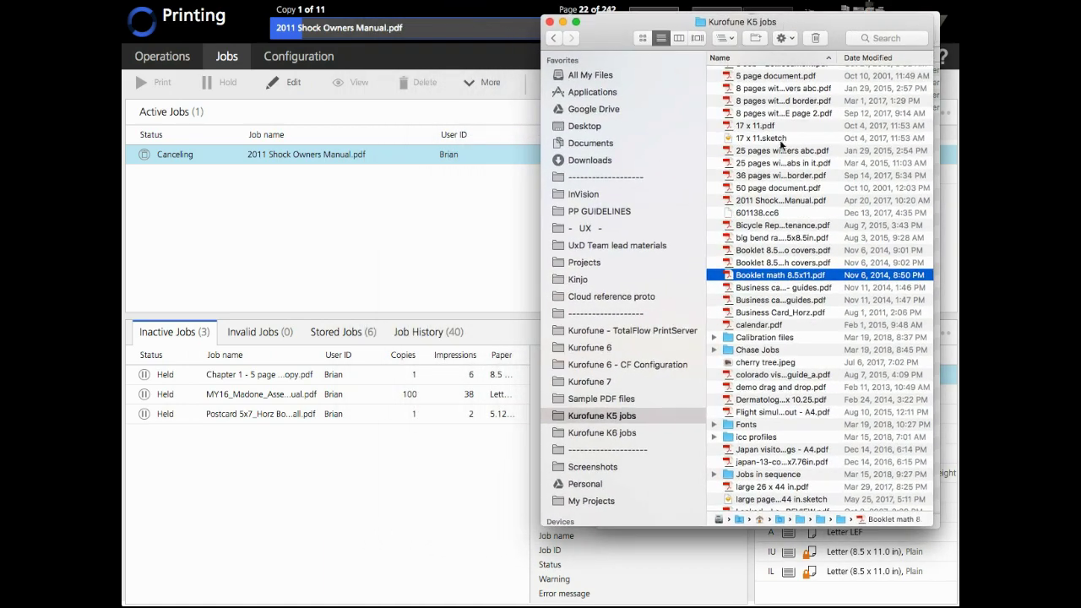
{"action": "left_click", "coordinate": [781, 250]}
{"action": "left_click", "coordinate": [777, 274]}
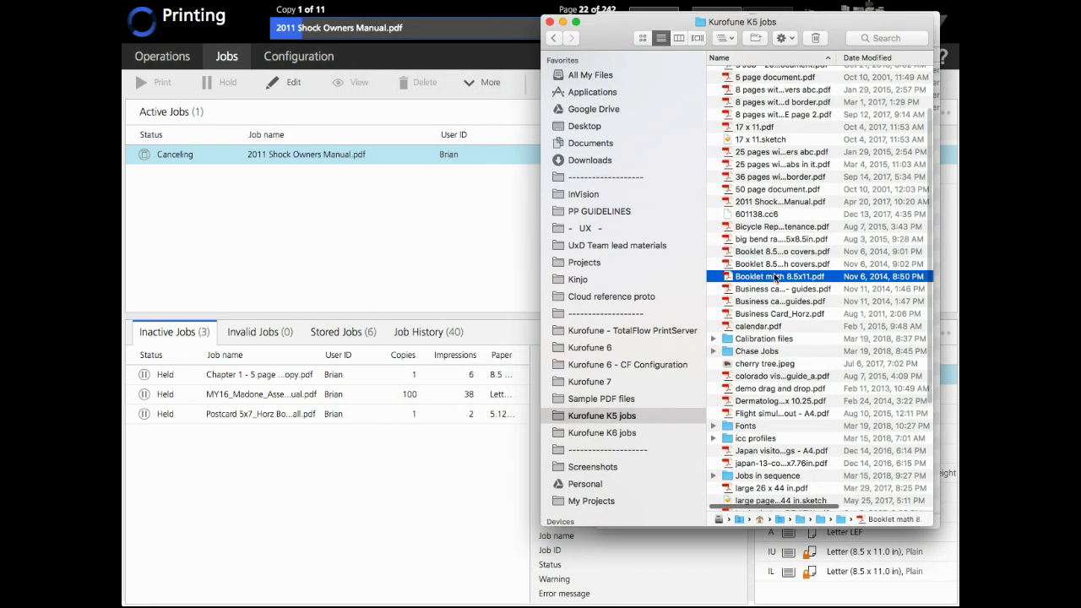
{"action": "scroll", "coordinate": [777, 275], "scroll_direction": "down", "scroll_amount": 1}
Dismiss the job notice, submit Booklet math 8.5x11.pdf from Finder to the Print virtual printer, and put its active job on hold
{"action": "left_click", "coordinate": [494, 181]}
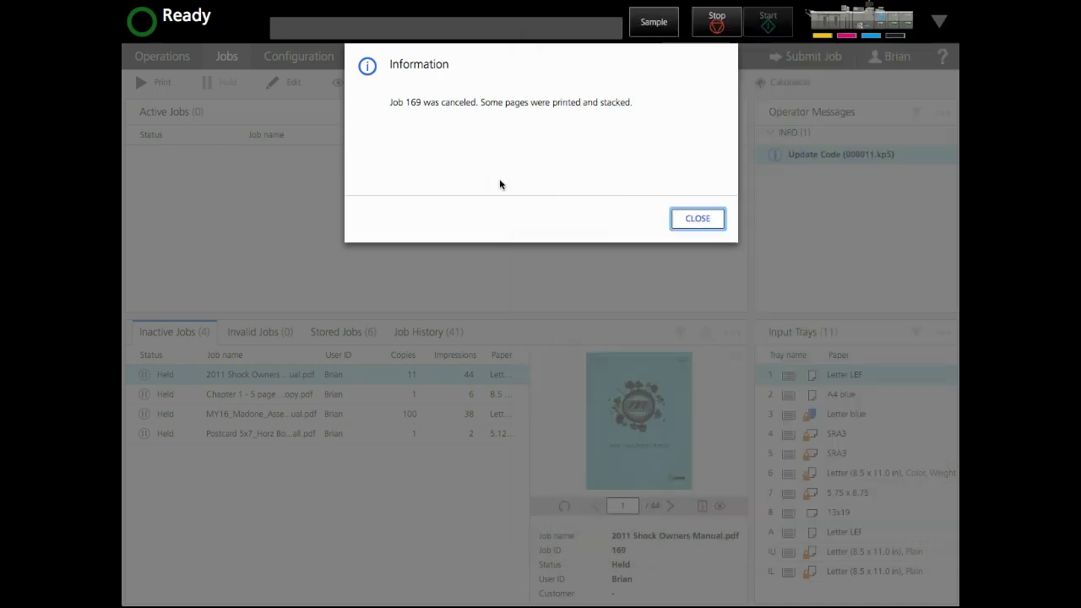
{"action": "left_click", "coordinate": [690, 219]}
{"action": "key", "text": "super+Tab"}
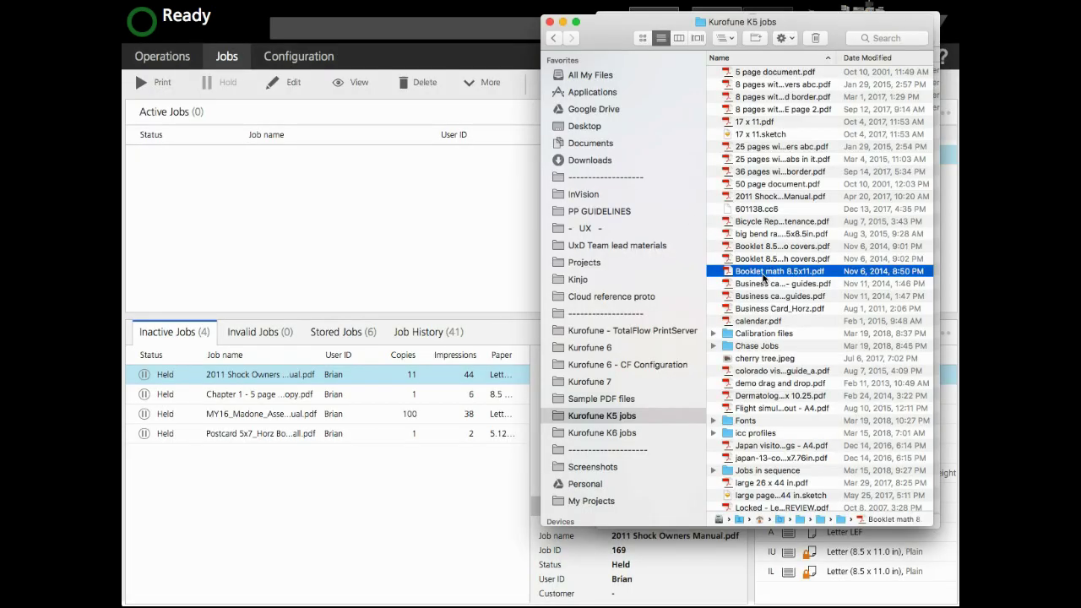
{"action": "left_click_drag", "start_coordinate": [768, 274], "coordinate": [192, 29]}
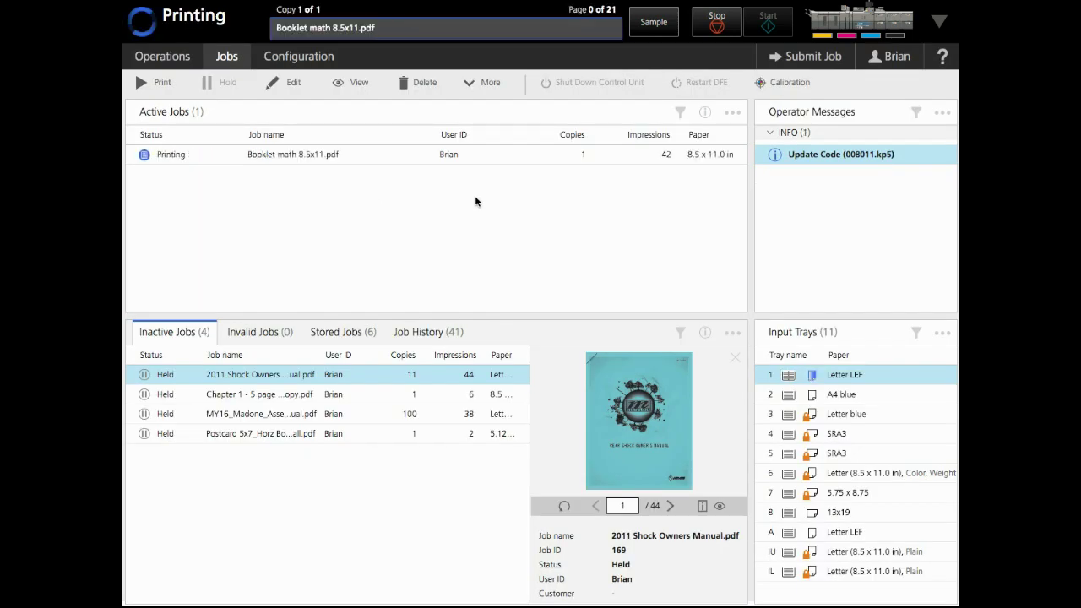
{"action": "left_click", "coordinate": [338, 157]}
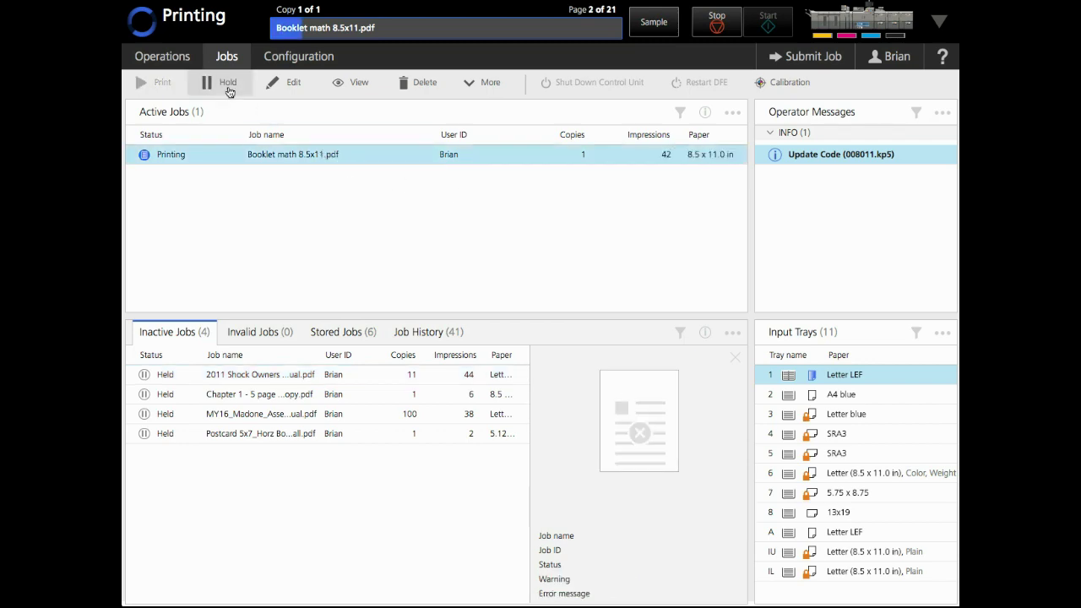
{"action": "left_click", "coordinate": [226, 83]}
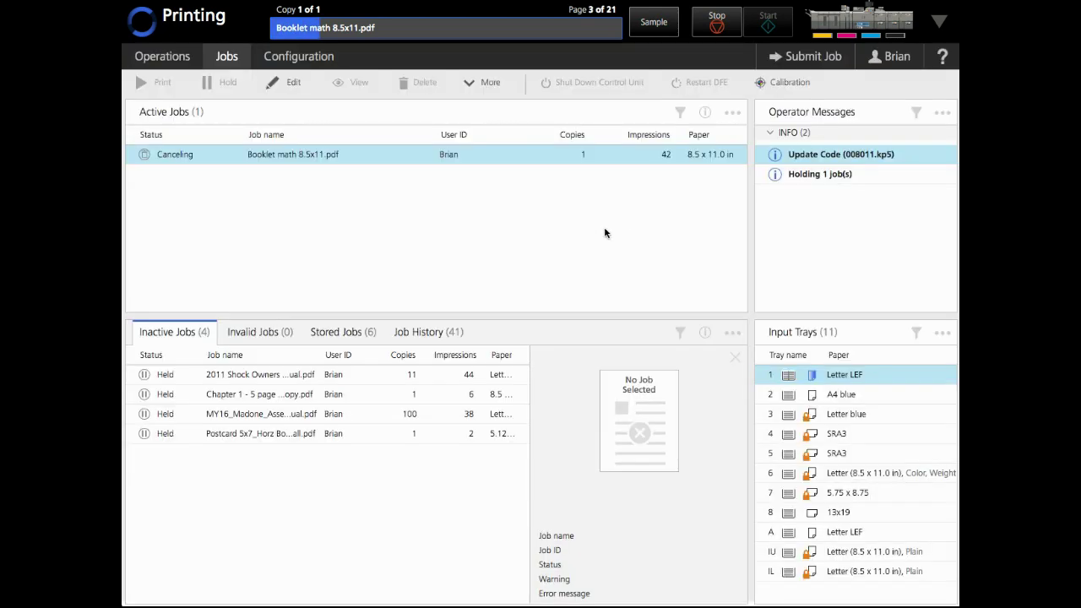
Load Booklet math 8.5x11.pdf through the BlueCoverStapled virtual printer, examine its sheet preview through to the back cover, and cancel the job properties
{"action": "key", "text": "super+Tab"}
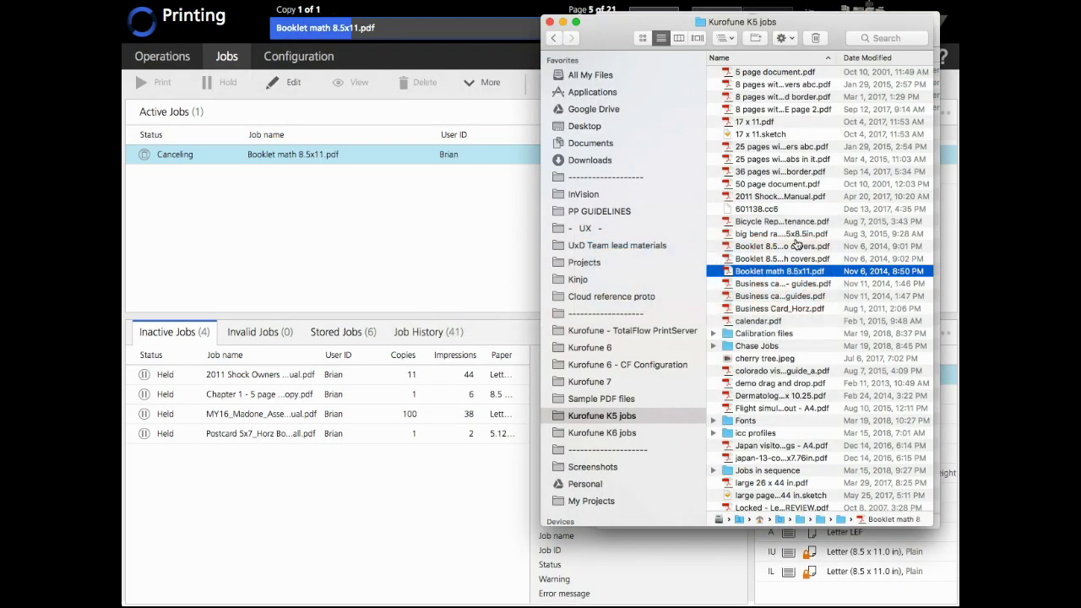
{"action": "mouse_move", "coordinate": [784, 271]}
{"action": "left_mouse_down"}
{"action": "mouse_move", "coordinate": [390, 237]}
{"action": "mouse_move", "coordinate": [283, 173]}
{"action": "mouse_move", "coordinate": [205, 96]}
{"action": "mouse_move", "coordinate": [286, 95]}
{"action": "left_mouse_up"}
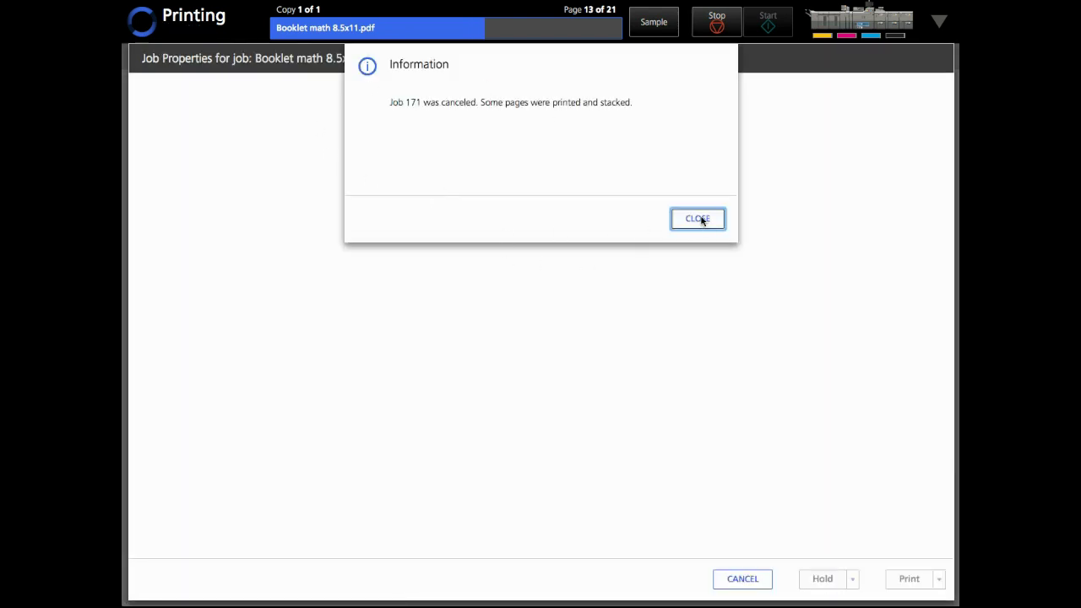
{"action": "left_click", "coordinate": [697, 218]}
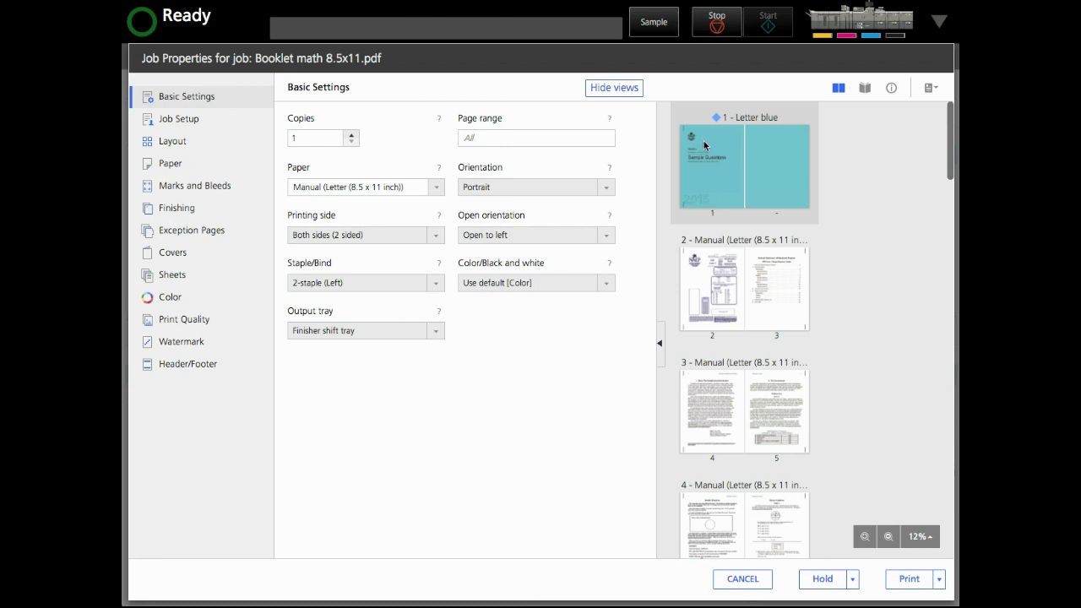
{"action": "left_click_drag", "start_coordinate": [946, 176], "coordinate": [948, 567]}
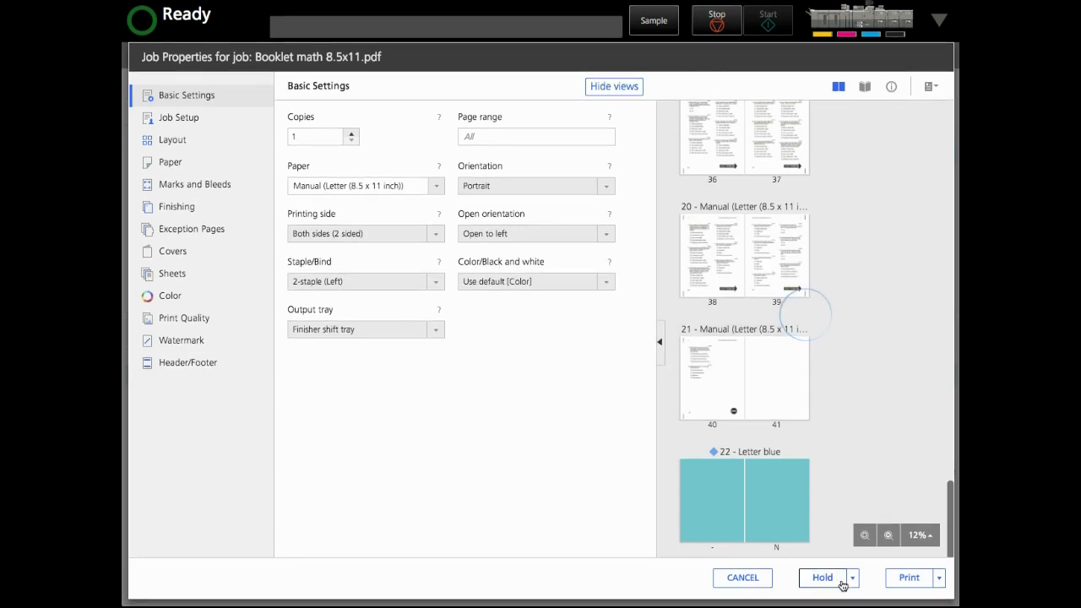
{"action": "left_click", "coordinate": [746, 580]}
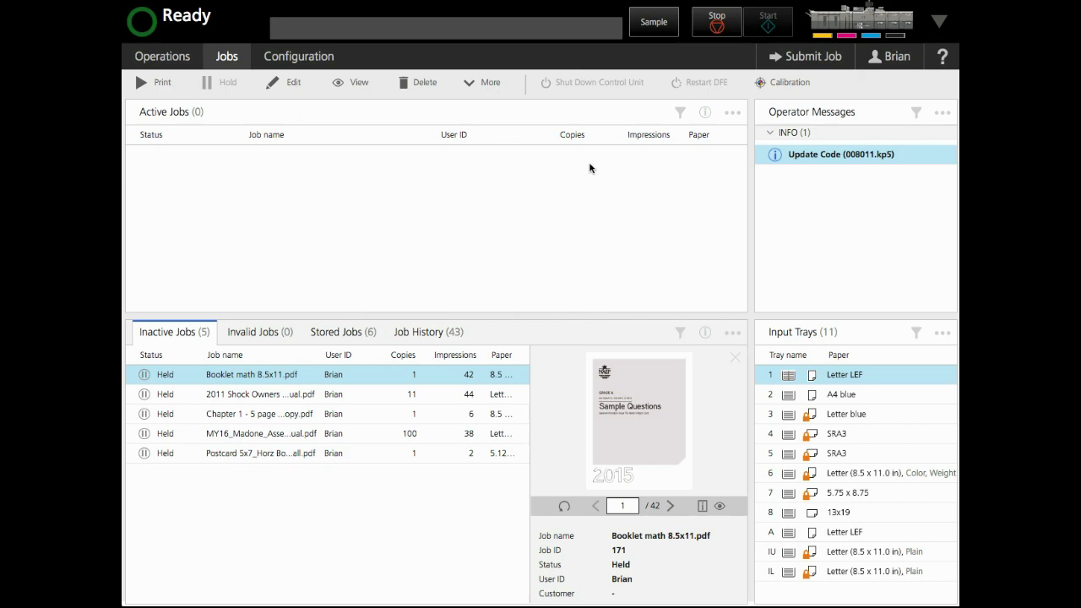
Submit the three Booklet PDFs, 50 page document.pdf, the 36-page PDF and both 25-page PDFs together to the BlueCoverStapled virtual printer
{"action": "key", "text": "super+Tab"}
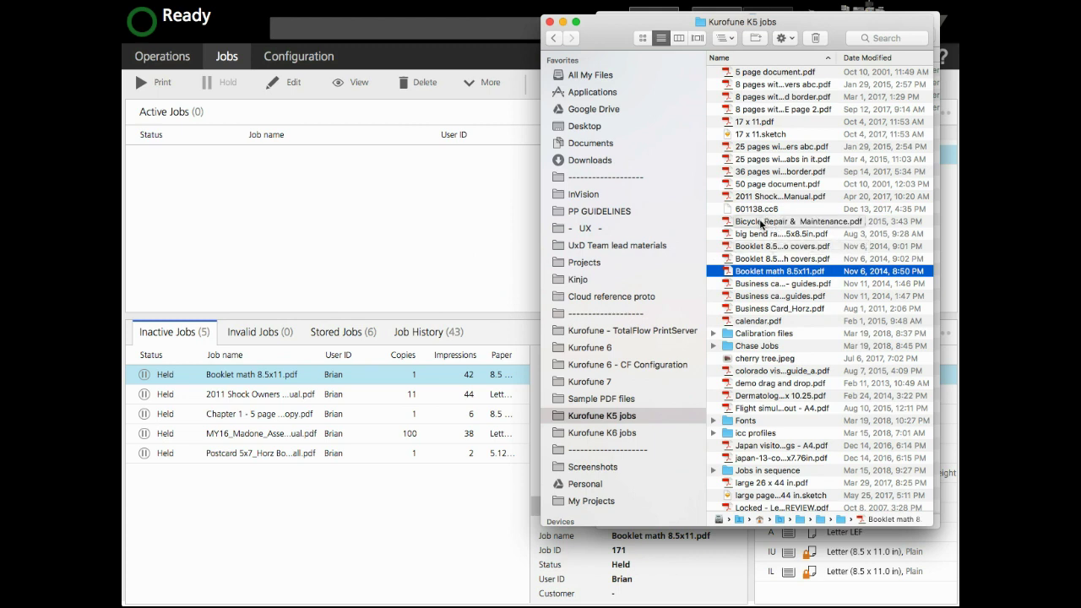
{"action": "left_click", "coordinate": [763, 249], "text": "shift"}
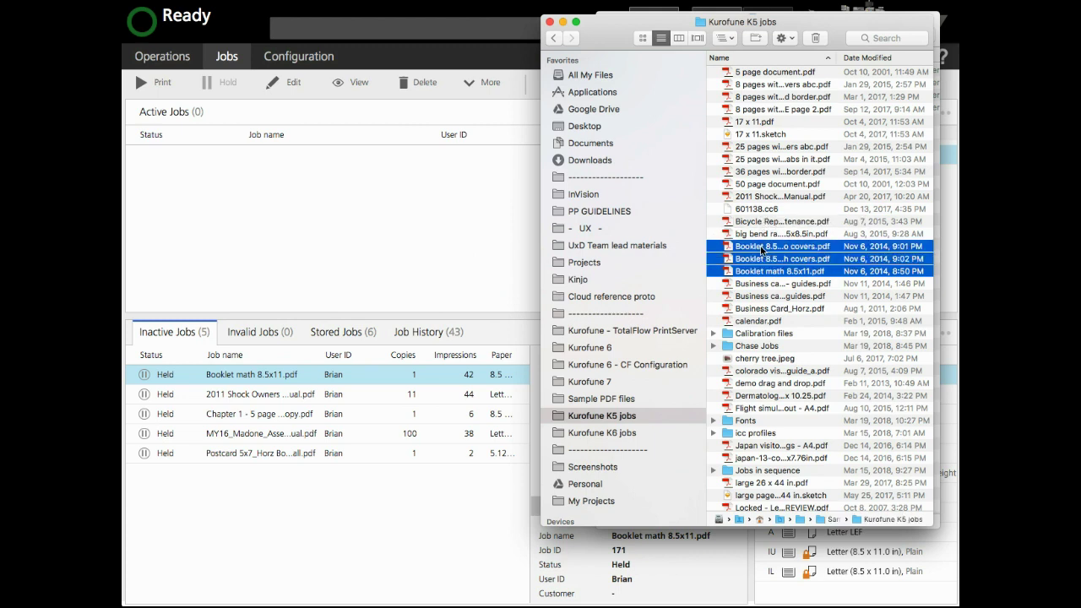
{"action": "left_click", "coordinate": [768, 184], "text": "super"}
{"action": "left_click", "coordinate": [767, 172], "text": "super"}
{"action": "left_click", "coordinate": [765, 159], "text": "super"}
{"action": "left_click", "coordinate": [765, 147], "text": "super"}
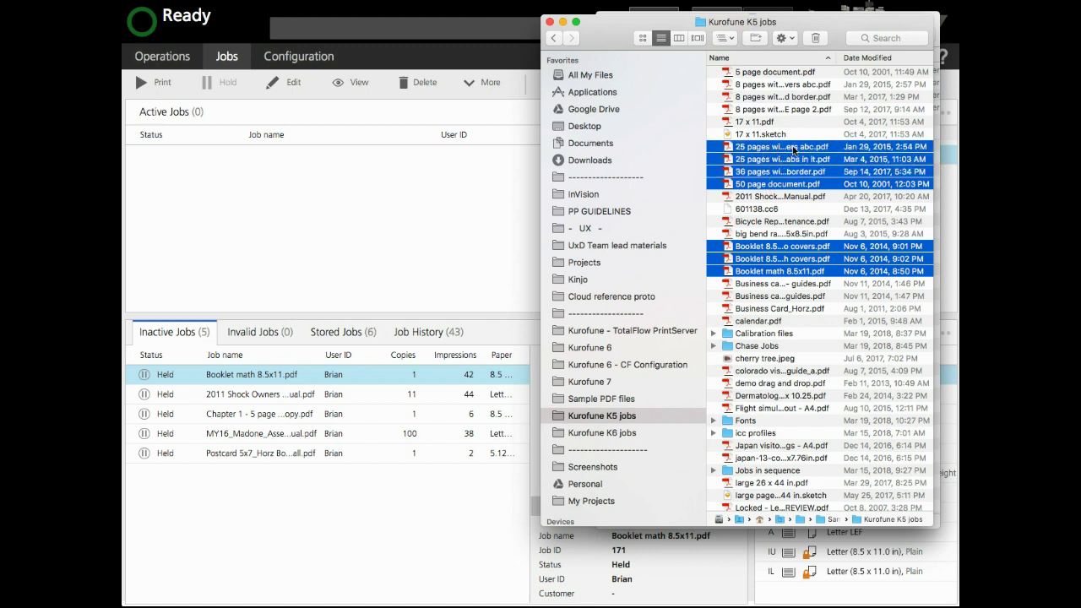
{"action": "left_click_drag", "start_coordinate": [793, 150], "coordinate": [224, 97]}
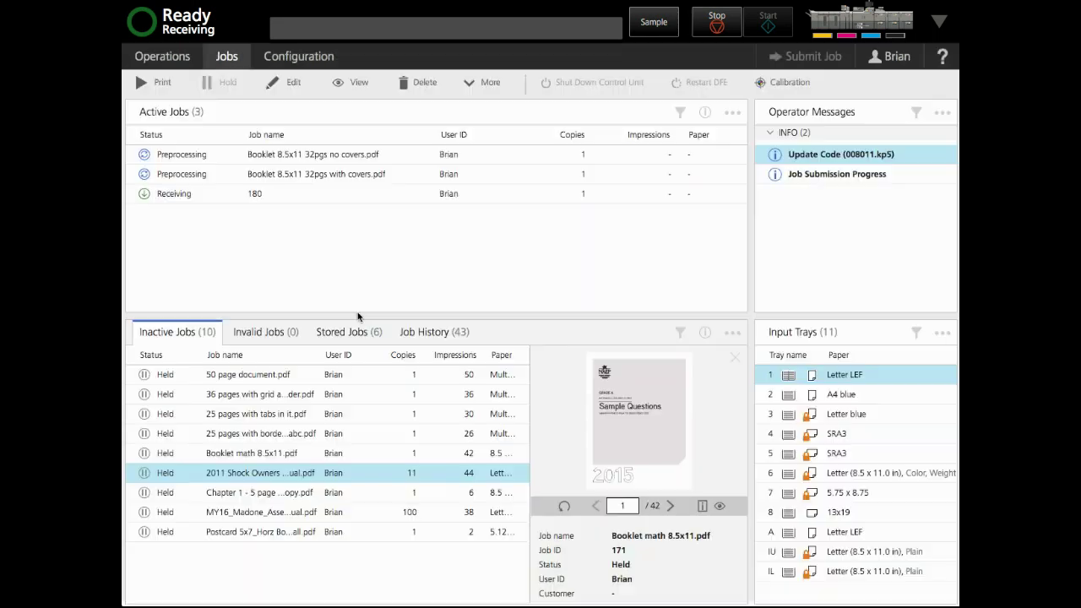
Examine the previews of the newly held Booklet math and both Booklet 8.5x11 32pgs jobs for their covers
{"action": "left_click", "coordinate": [270, 378]}
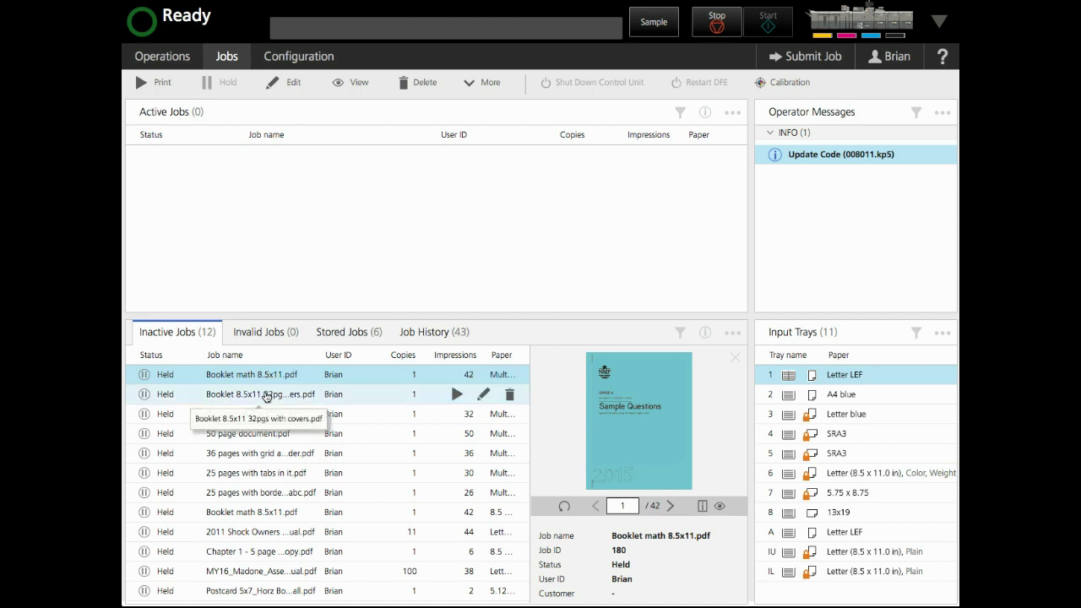
{"action": "left_click", "coordinate": [265, 397]}
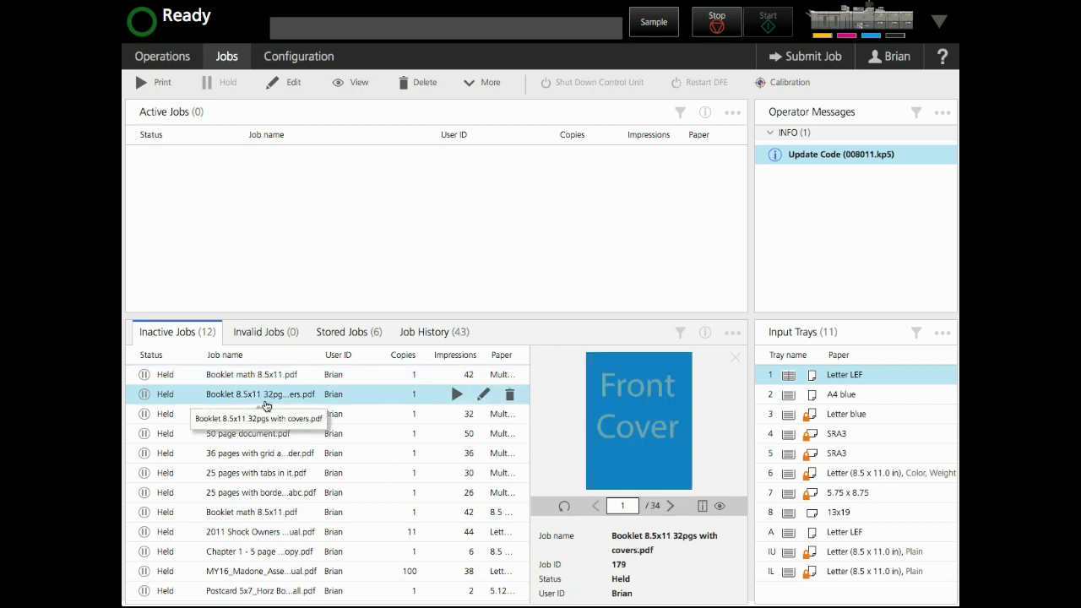
{"action": "left_click", "coordinate": [268, 415]}
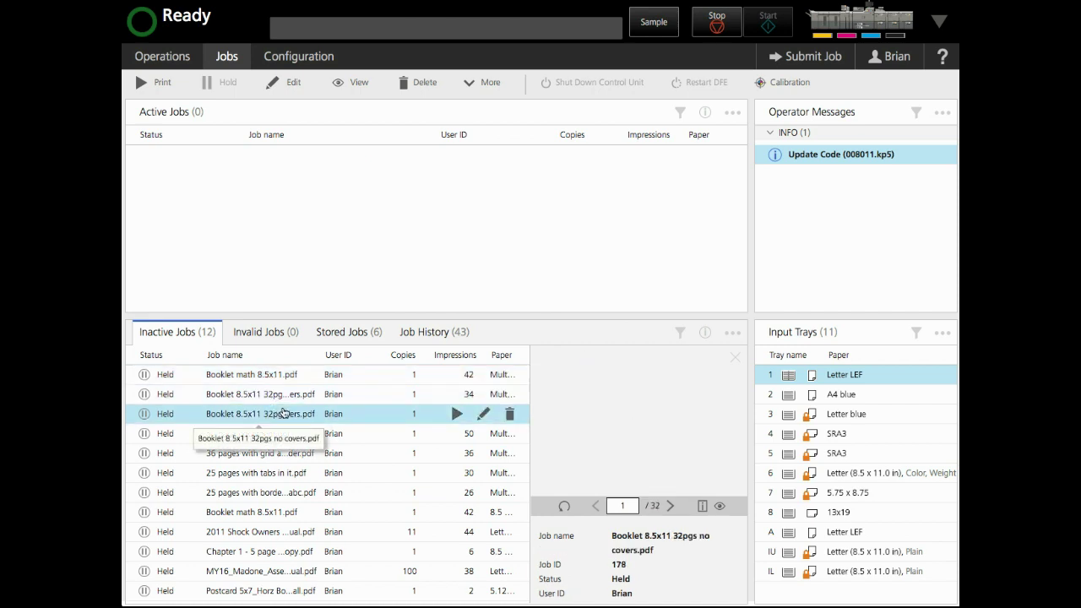
{"action": "left_click", "coordinate": [284, 378]}
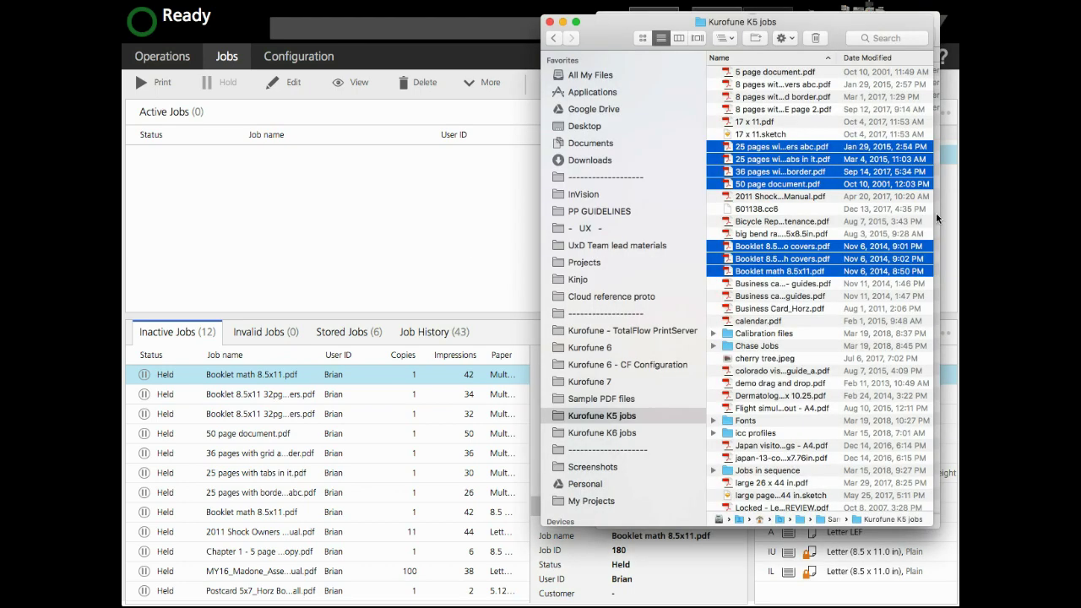
Submit both 25-page PDFs and 36 pages with grid and border.pdf from Finder straight into the inactive jobs list
{"action": "left_click", "coordinate": [790, 171]}
{"action": "left_click", "coordinate": [790, 150], "text": "shift"}
{"action": "left_click_drag", "start_coordinate": [791, 149], "coordinate": [218, 102]}
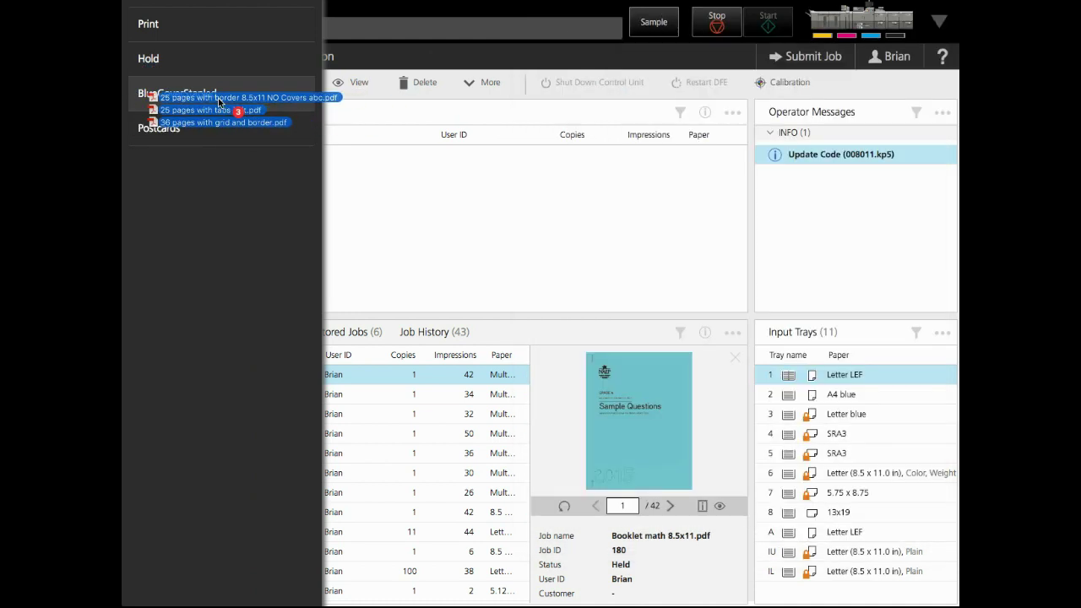
{"action": "left_click_drag", "start_coordinate": [219, 102], "coordinate": [449, 451]}
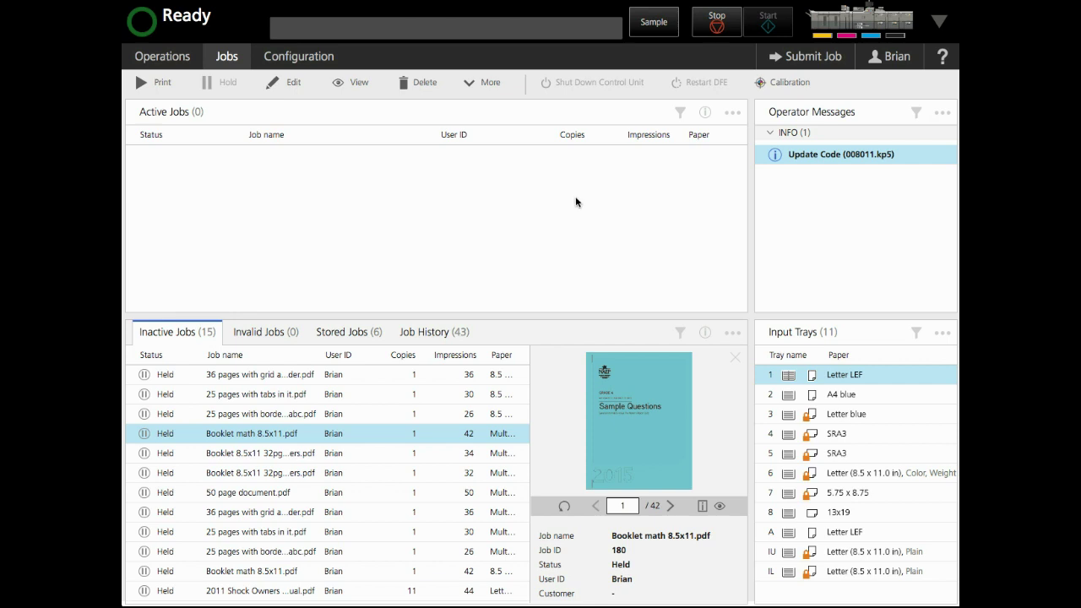
Delete the BlueCoverStapled virtual printer from the workflow configuration
{"action": "left_click", "coordinate": [303, 58]}
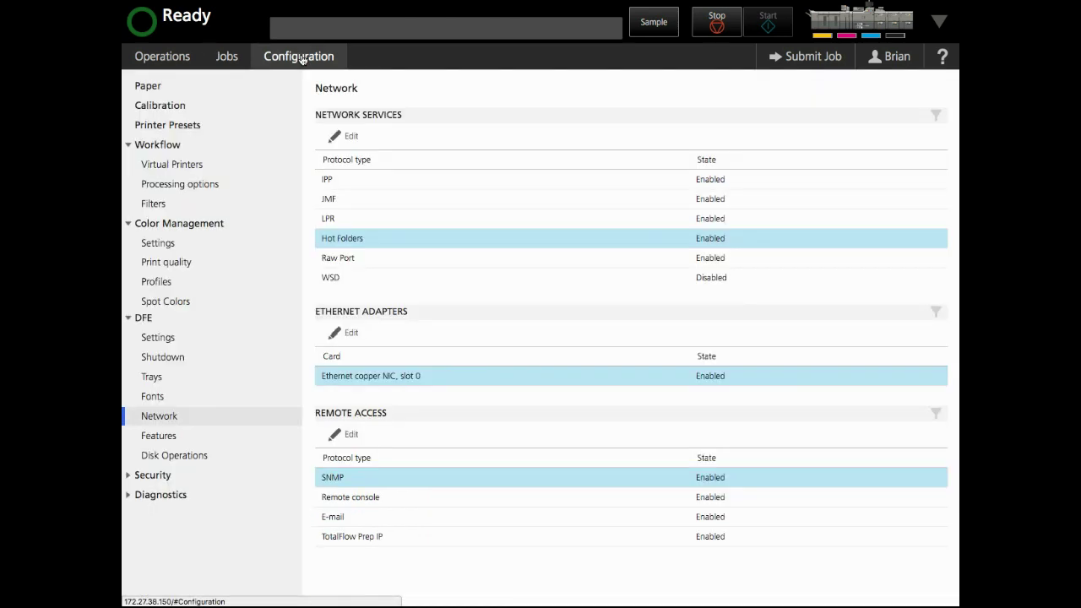
{"action": "left_click", "coordinate": [188, 167]}
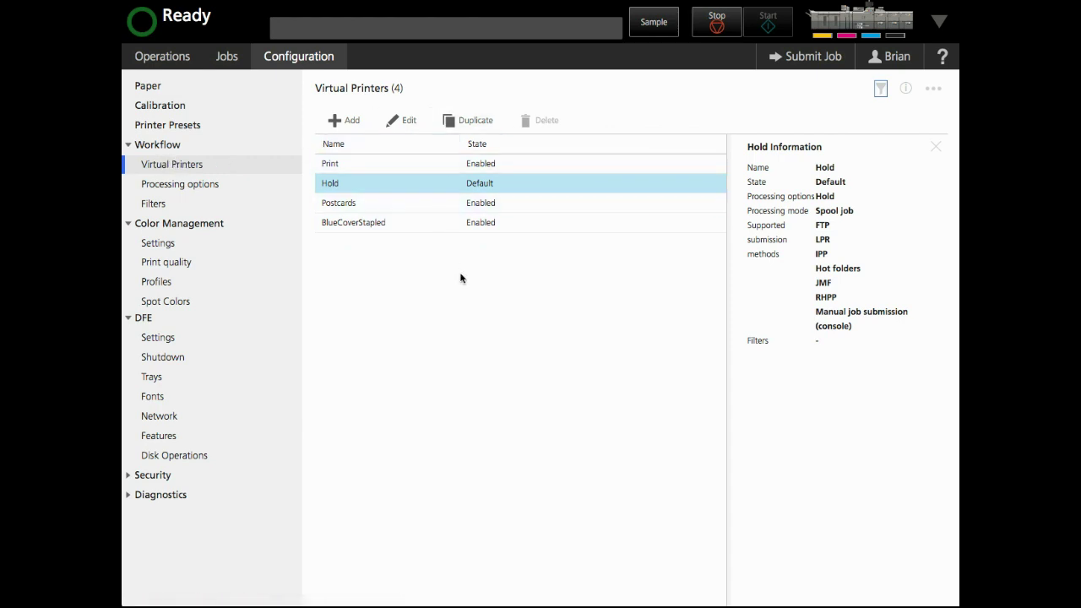
{"action": "left_click", "coordinate": [420, 226]}
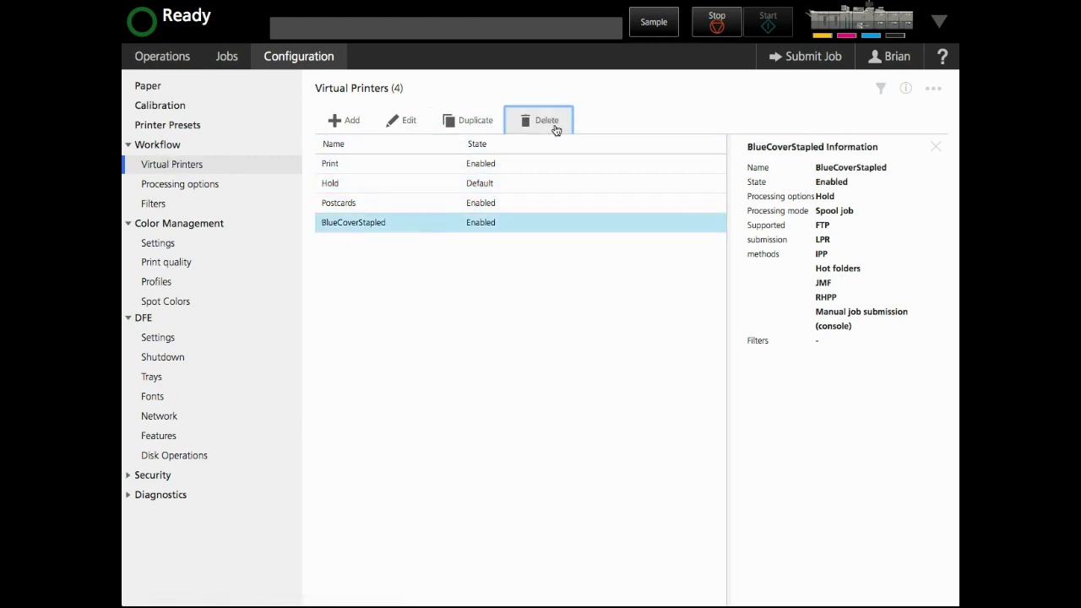
{"action": "left_click", "coordinate": [547, 123]}
{"action": "left_click", "coordinate": [703, 219]}
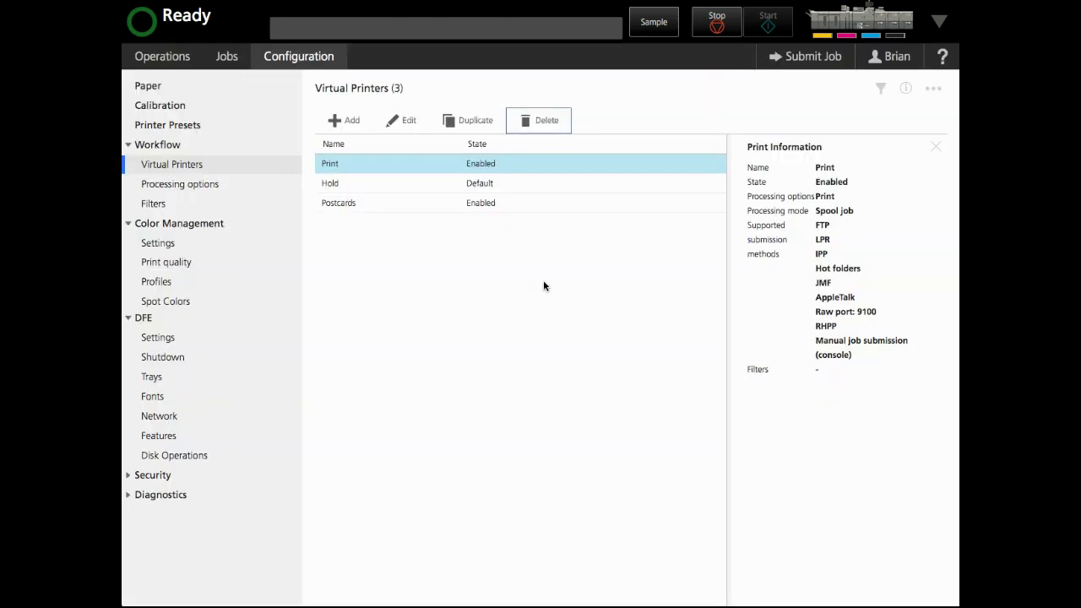
Start a new virtual printer named bluecovers and keep its processing option on Hold
{"action": "left_click", "coordinate": [345, 123]}
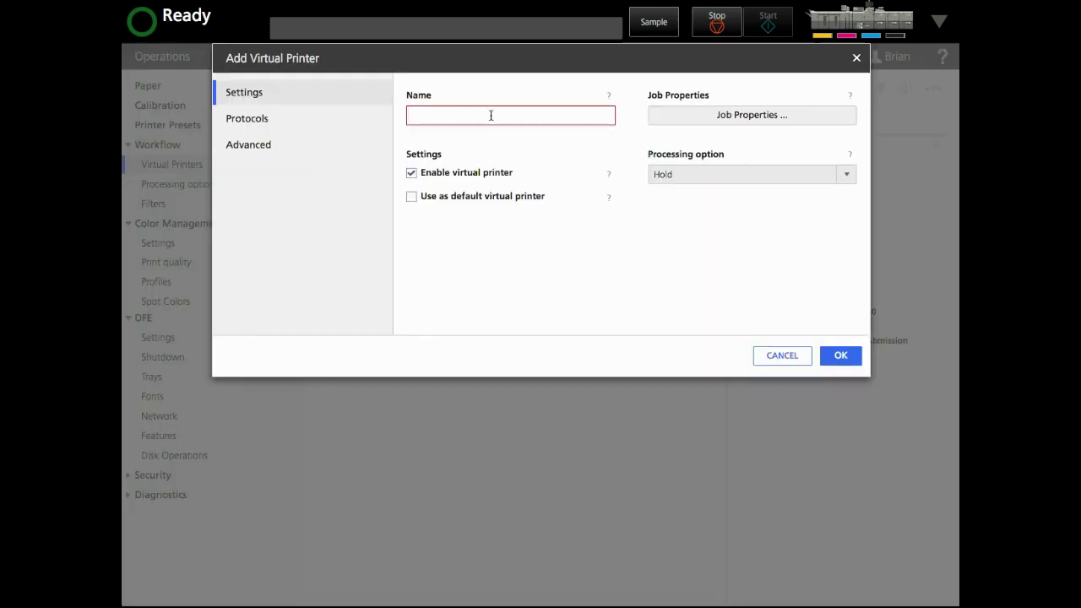
{"action": "left_click", "coordinate": [490, 114]}
{"action": "type", "text": "bu"}
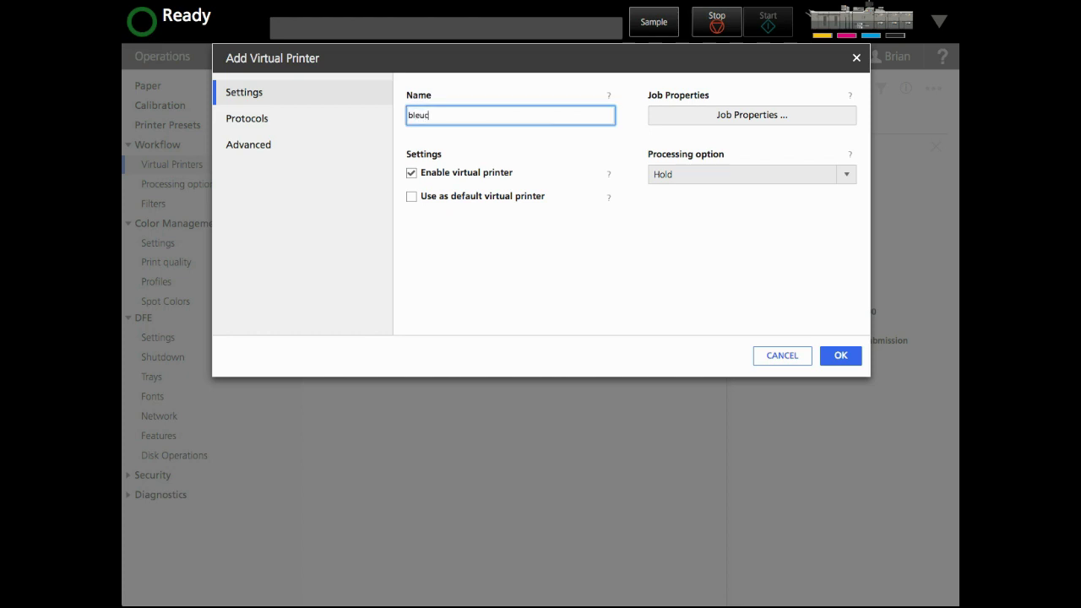
{"action": "key", "text": "ctrl+a"}
{"action": "type", "text": "blu"}
{"action": "left_click", "coordinate": [723, 119]}
{"action": "left_click", "coordinate": [710, 177]}
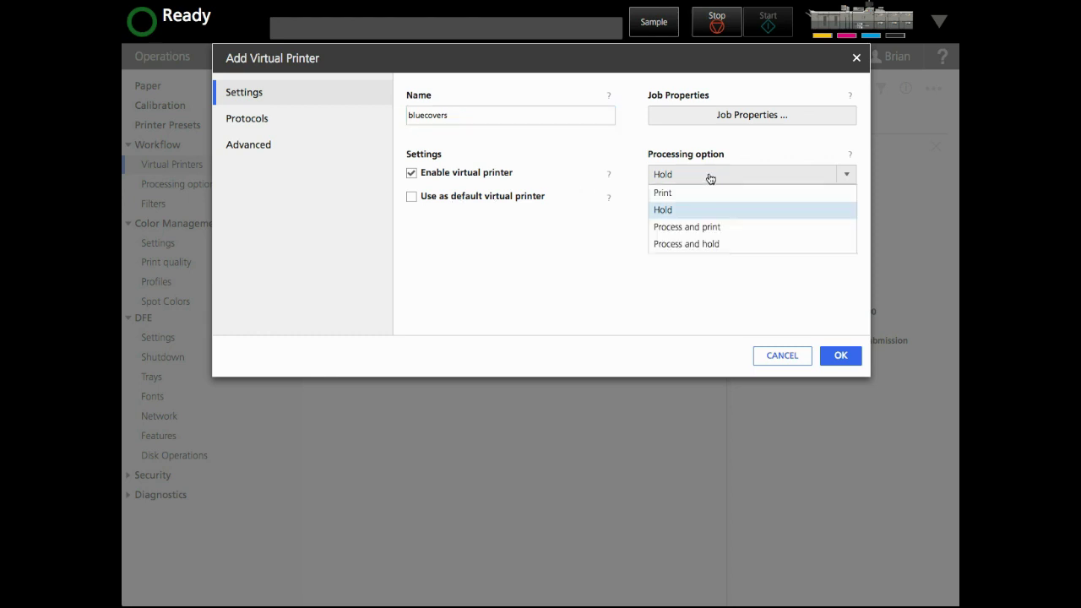
{"action": "left_click", "coordinate": [665, 130]}
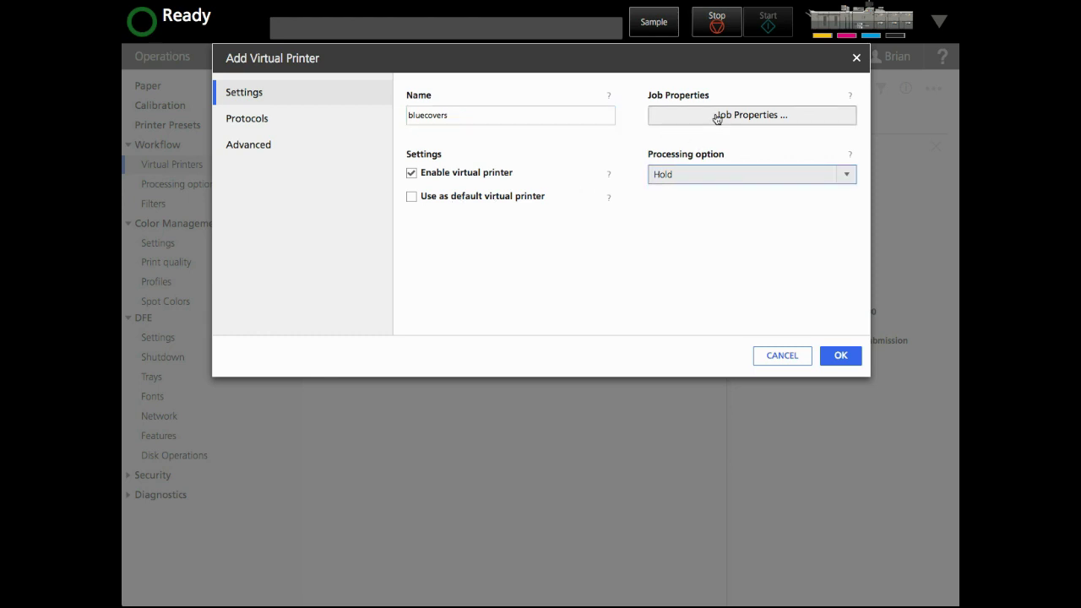
Open the new virtual printer's job properties and set its paper to Letter LEF
{"action": "left_click", "coordinate": [717, 117]}
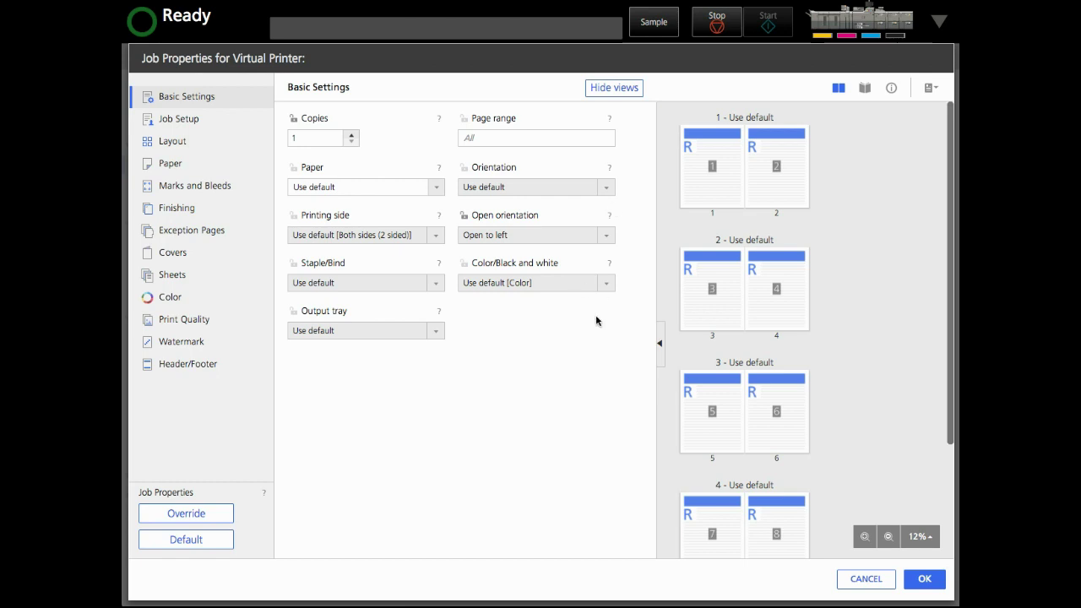
{"action": "left_click", "coordinate": [436, 187]}
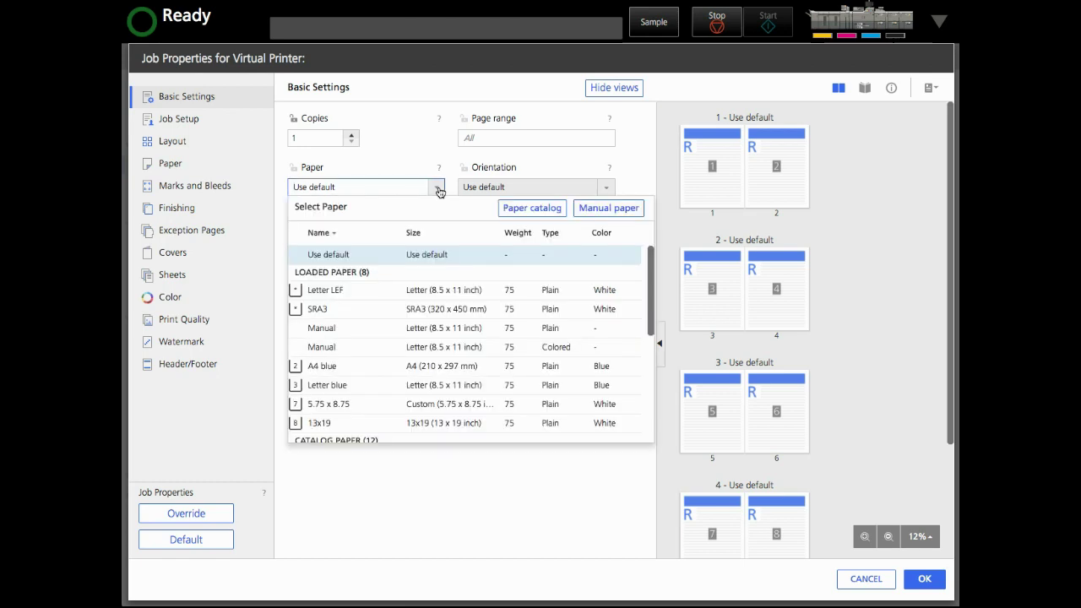
{"action": "left_click", "coordinate": [354, 291]}
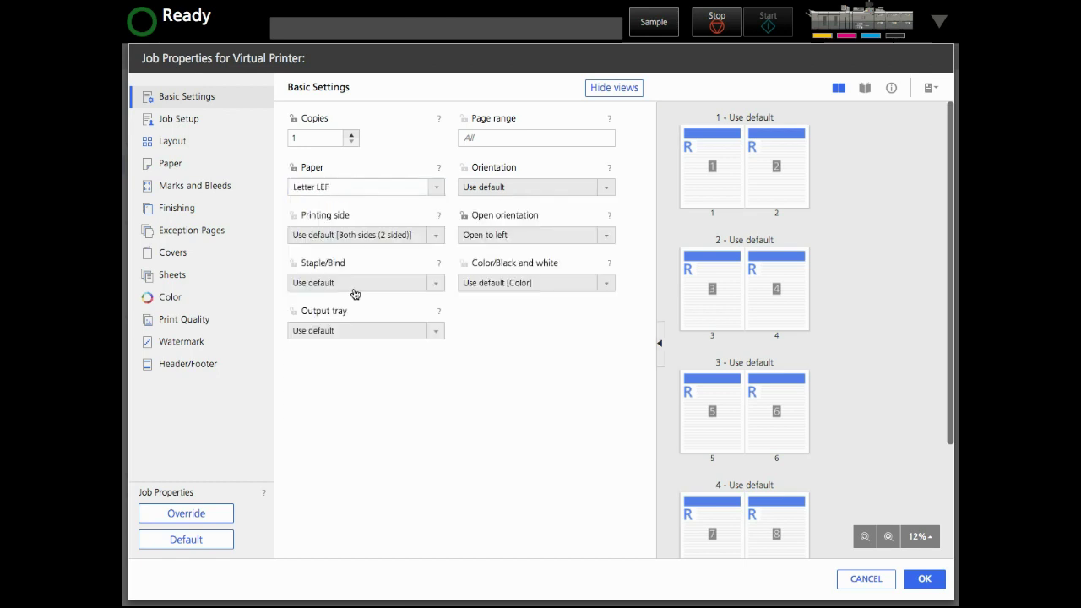
Set the virtual printer's printing side to Both sides (2 sided) and its Staple/Bind option to 2-staple (Left)
{"action": "left_click", "coordinate": [381, 236]}
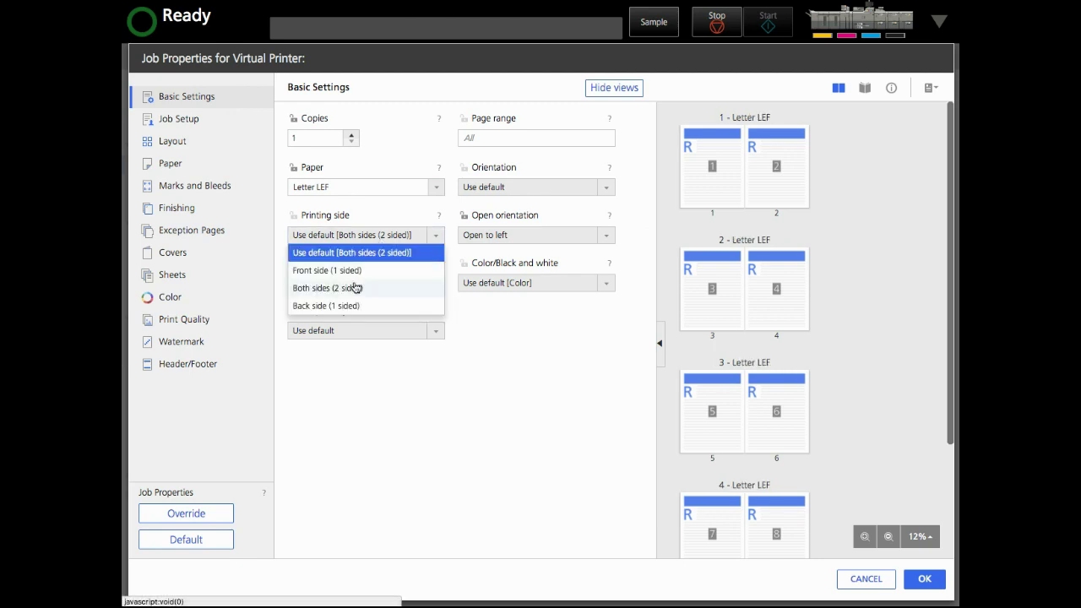
{"action": "left_click", "coordinate": [357, 285]}
{"action": "left_click", "coordinate": [347, 284]}
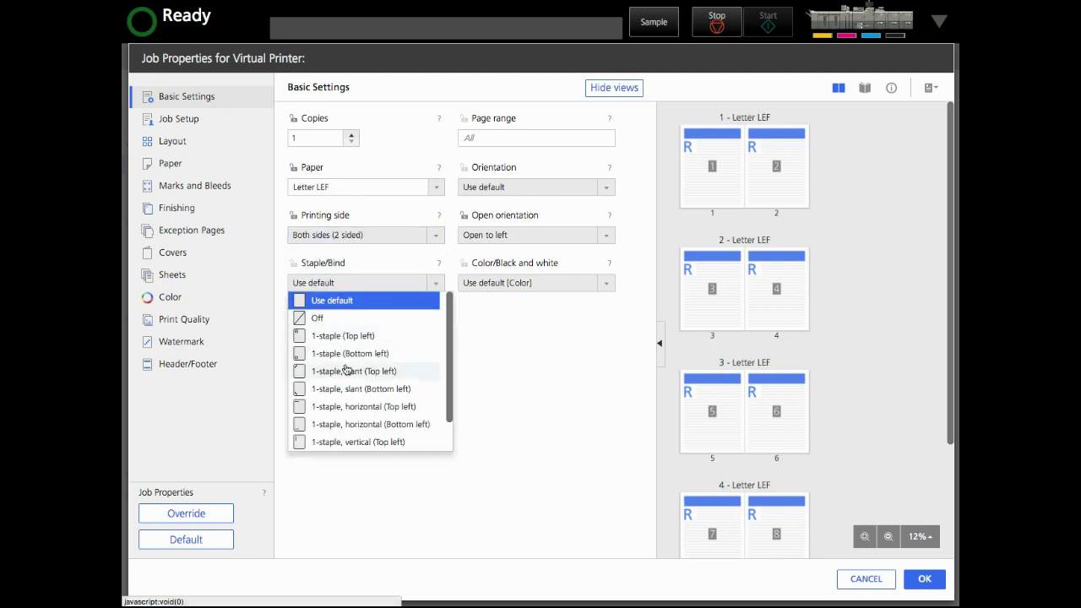
{"action": "scroll", "coordinate": [342, 422], "scroll_direction": "down", "scroll_amount": 1}
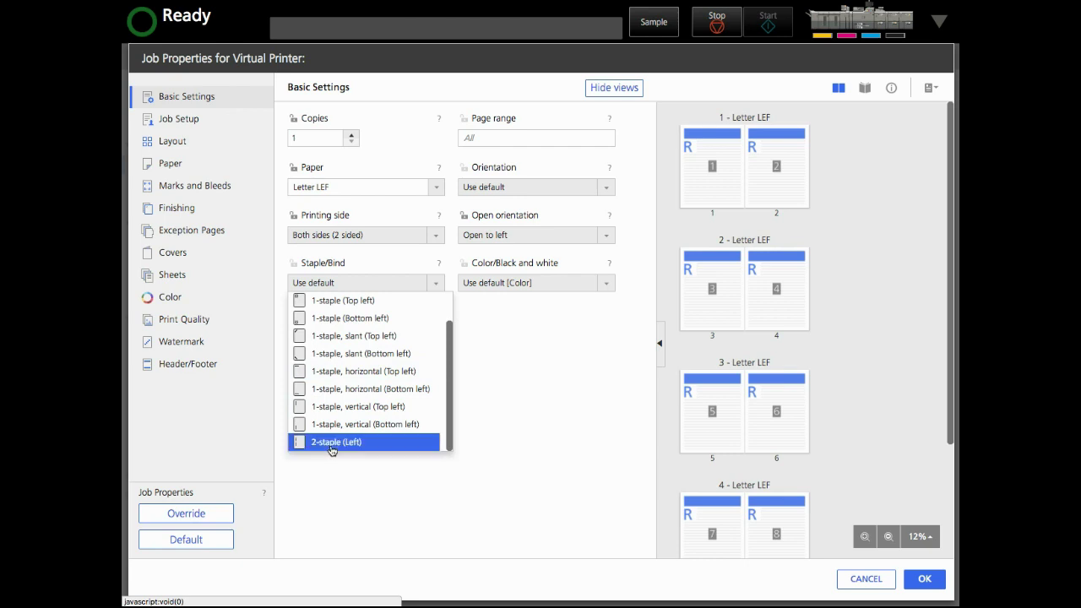
{"action": "left_click", "coordinate": [330, 442]}
Set the front cover to Print front side only on Letter blue paper, keeping the same settings for both covers
{"action": "left_click", "coordinate": [177, 254]}
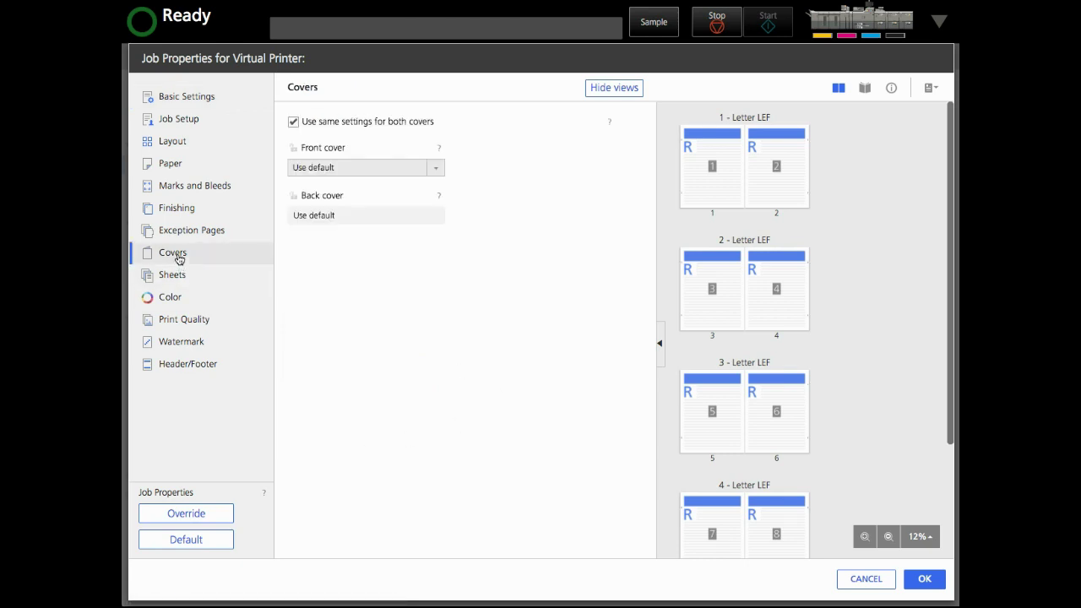
{"action": "left_click", "coordinate": [391, 168]}
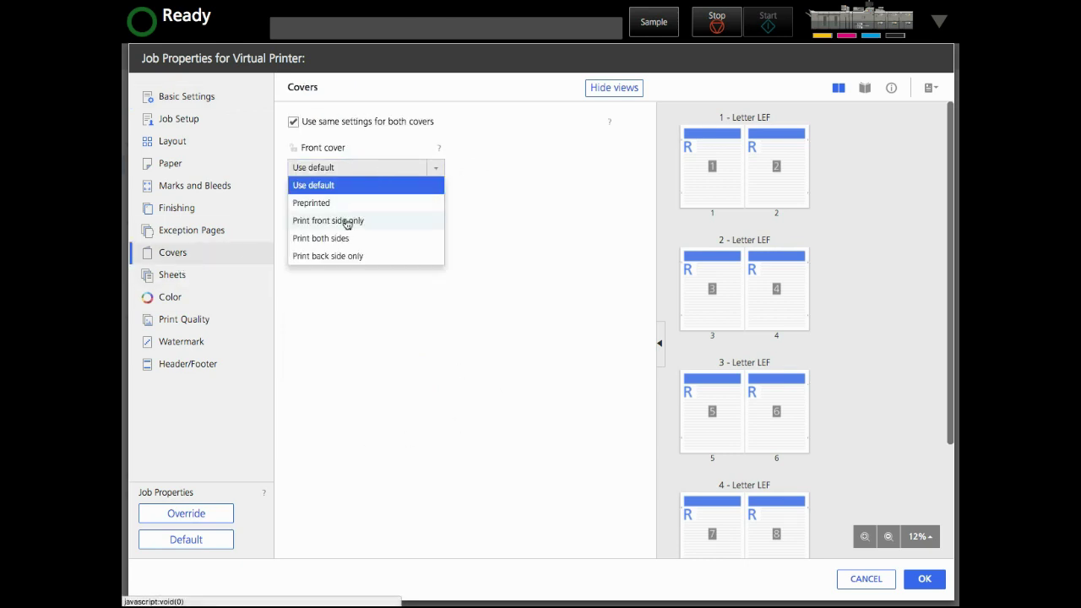
{"action": "left_click", "coordinate": [347, 222]}
{"action": "left_click", "coordinate": [606, 168]}
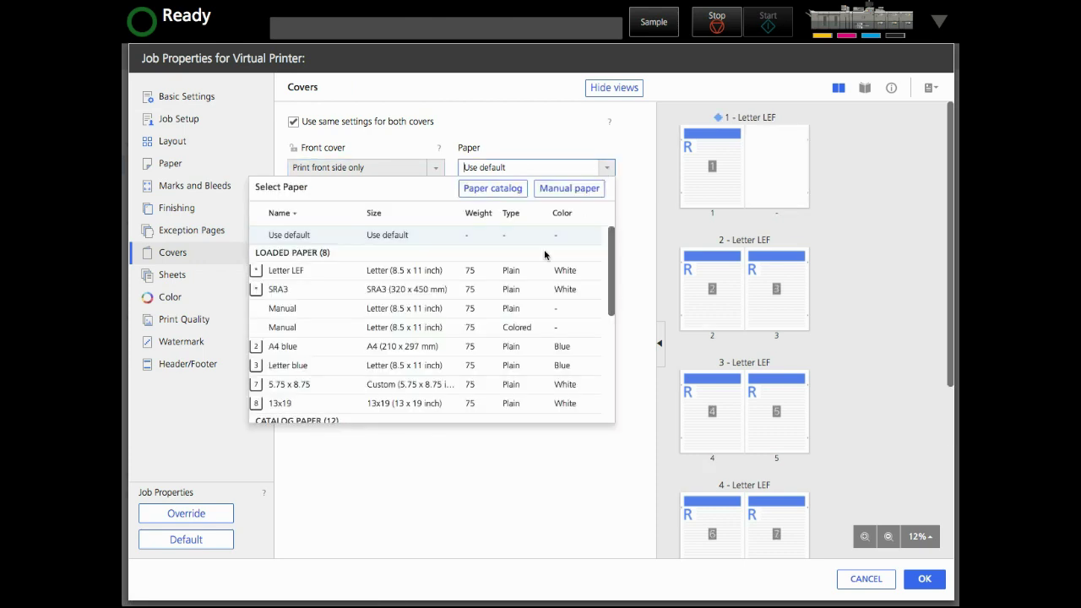
{"action": "left_click", "coordinate": [353, 365]}
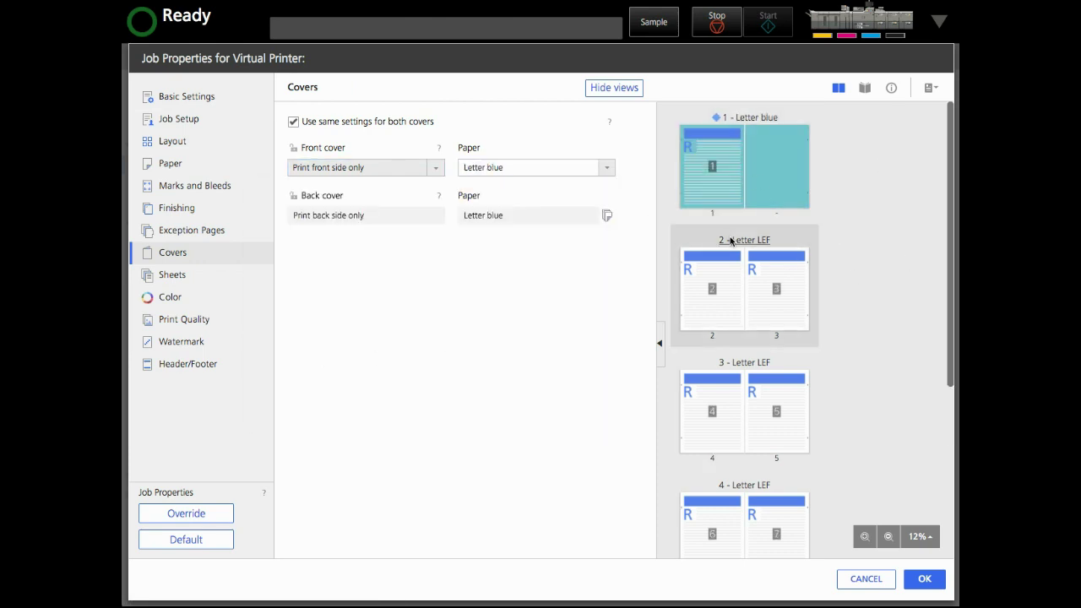
{"action": "mouse_move", "coordinate": [951, 311]}
{"action": "left_mouse_down"}
{"action": "mouse_move", "coordinate": [950, 516]}
{"action": "mouse_move", "coordinate": [958, 293]}
{"action": "left_mouse_up"}
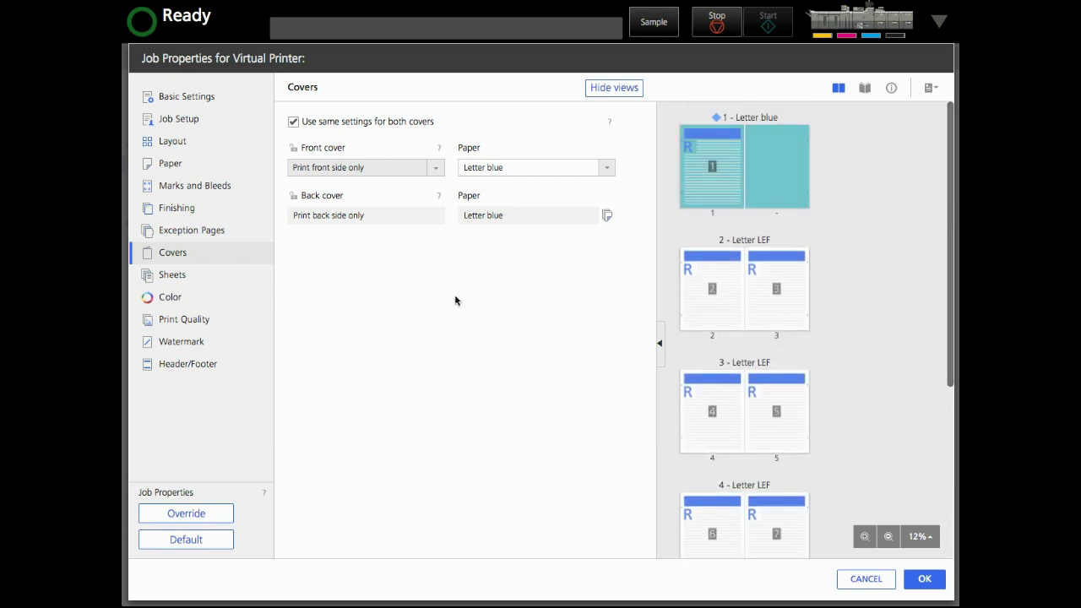
Lock the Printing side setting in the basic settings and confirm the virtual printer's job properties
{"action": "left_click", "coordinate": [165, 119]}
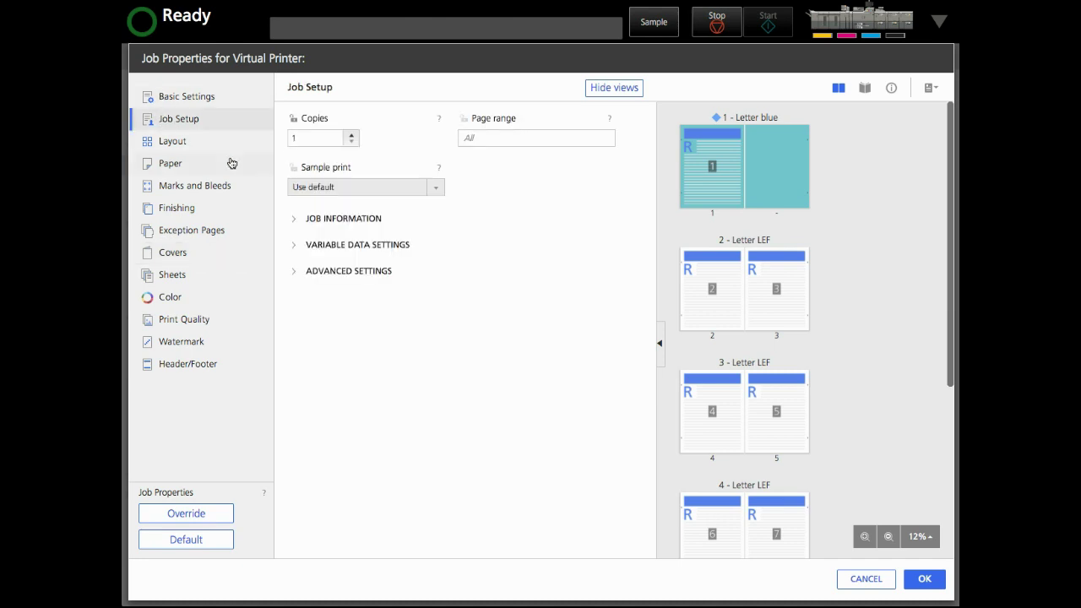
{"action": "left_click", "coordinate": [191, 102]}
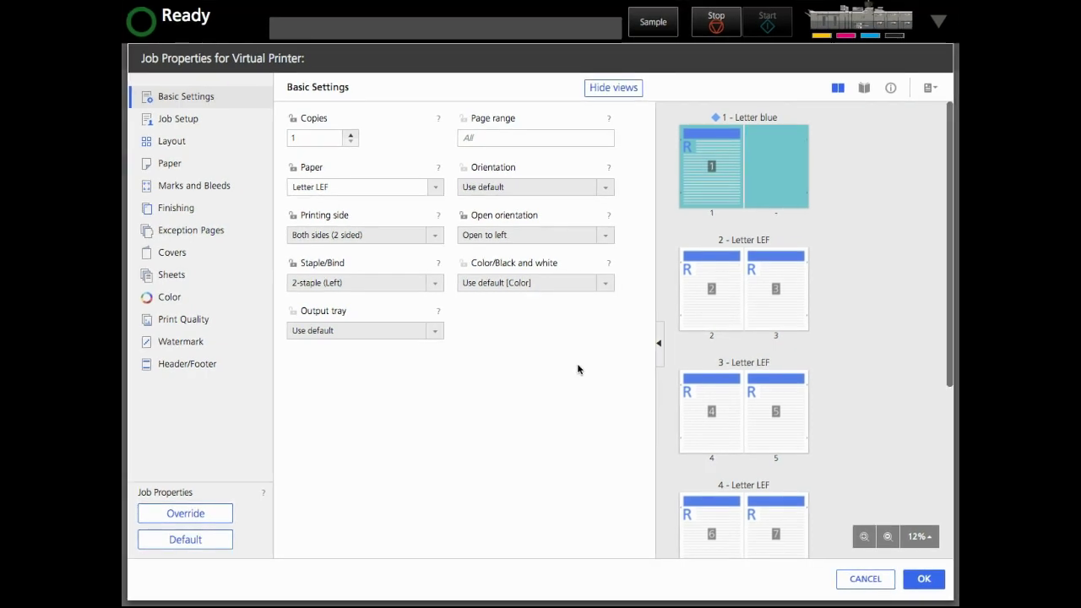
{"action": "left_click", "coordinate": [294, 219]}
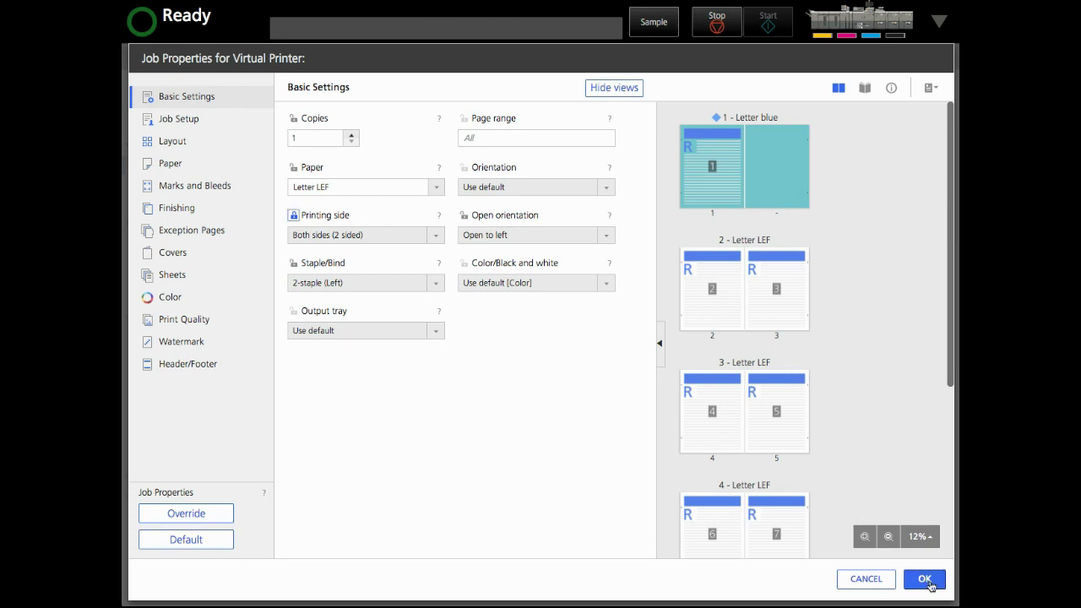
{"action": "left_click", "coordinate": [925, 578]}
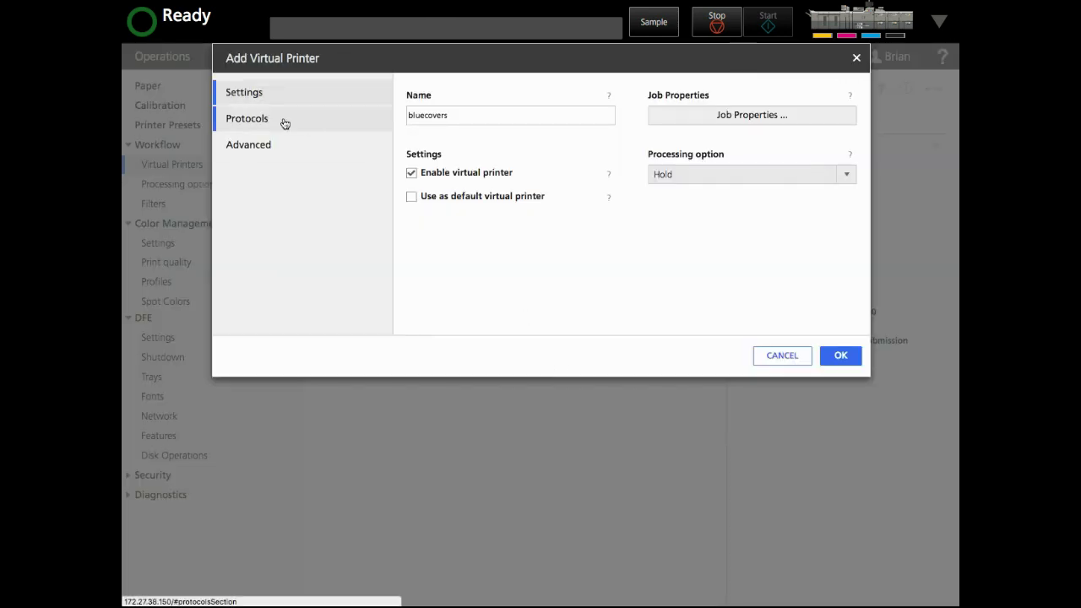
Review the supported submission methods, keeping Hot folders enabled, and save the bluecovers virtual printer
{"action": "left_click", "coordinate": [283, 122]}
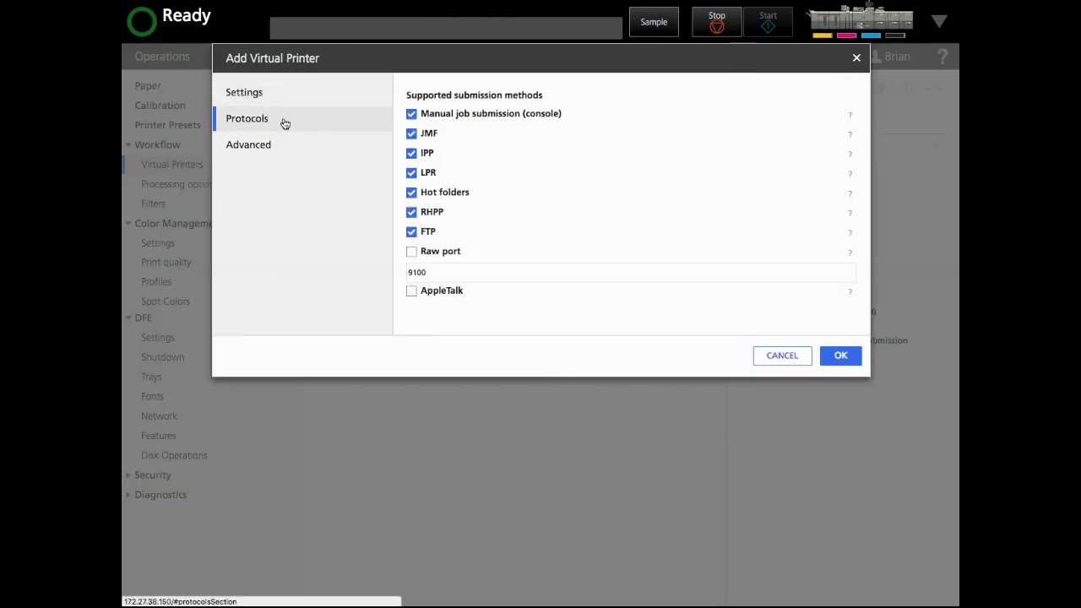
{"action": "left_click", "coordinate": [287, 98]}
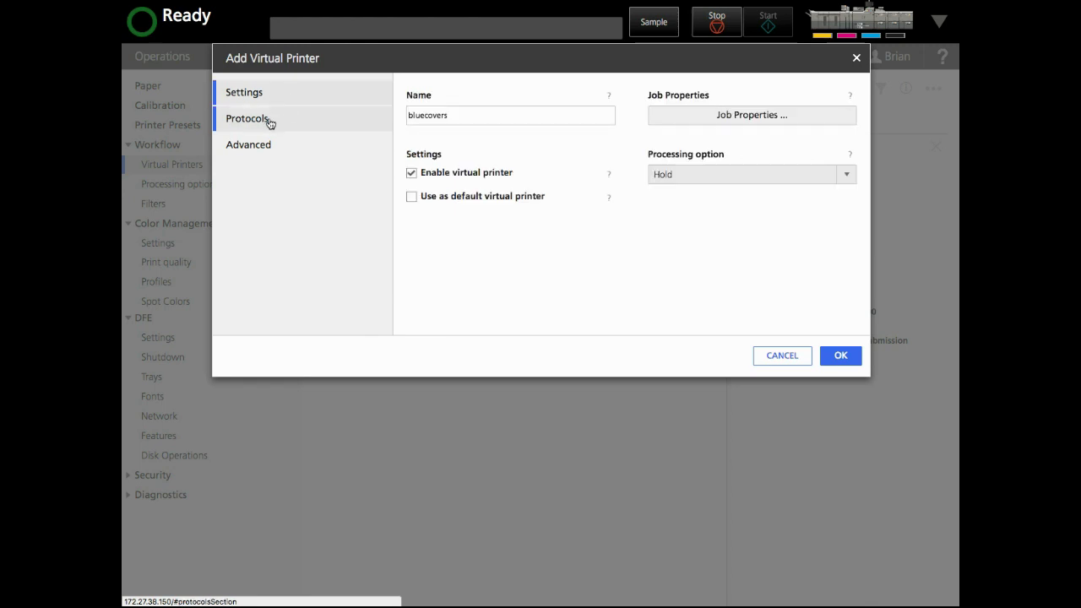
{"action": "left_click", "coordinate": [270, 123]}
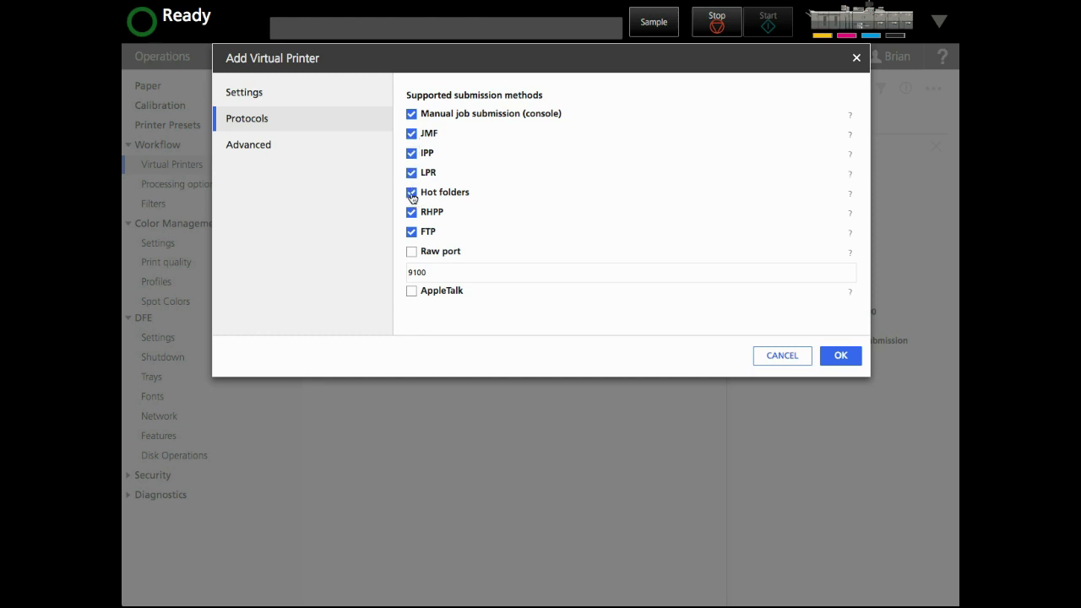
{"action": "left_click", "coordinate": [284, 93]}
{"action": "left_click", "coordinate": [840, 356]}
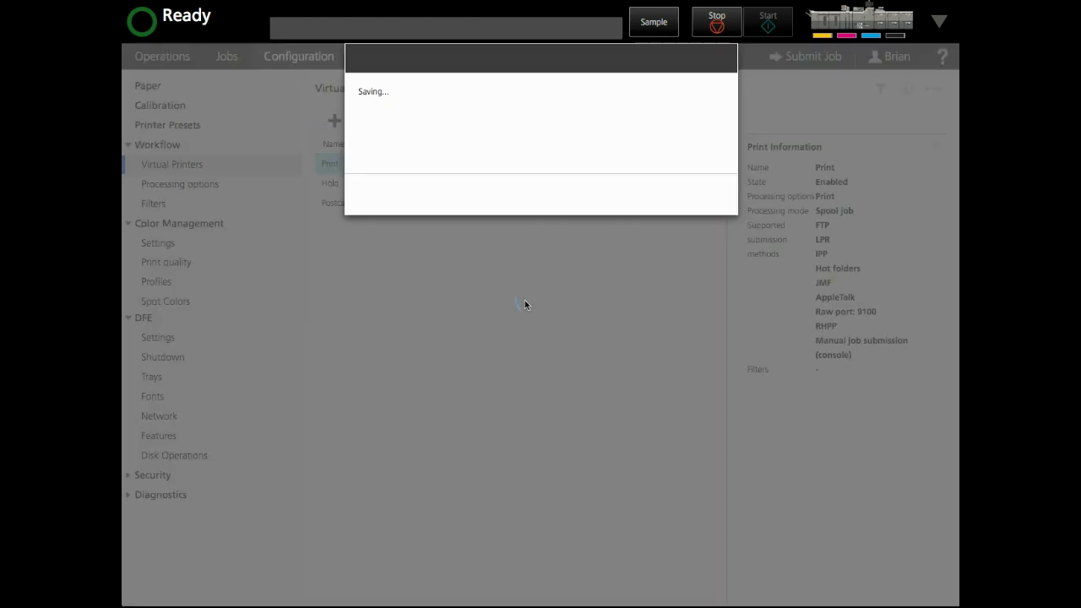
{"action": "left_click", "coordinate": [369, 226]}
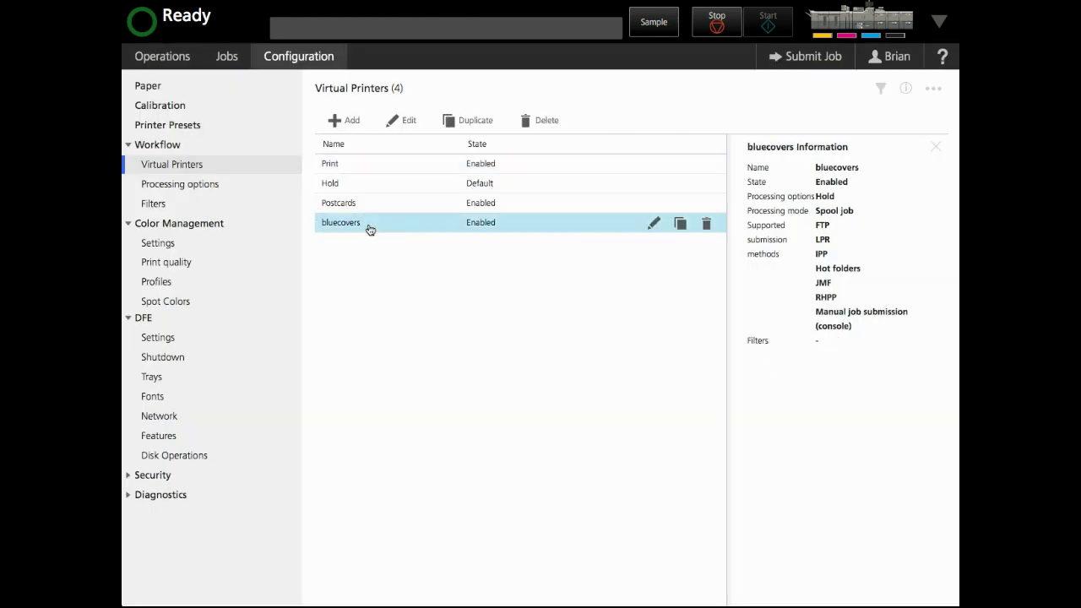
Submit 2011 Shock Owners Manual.pdf from Finder through the bluecovers virtual printer as a held job
{"action": "left_click", "coordinate": [226, 56]}
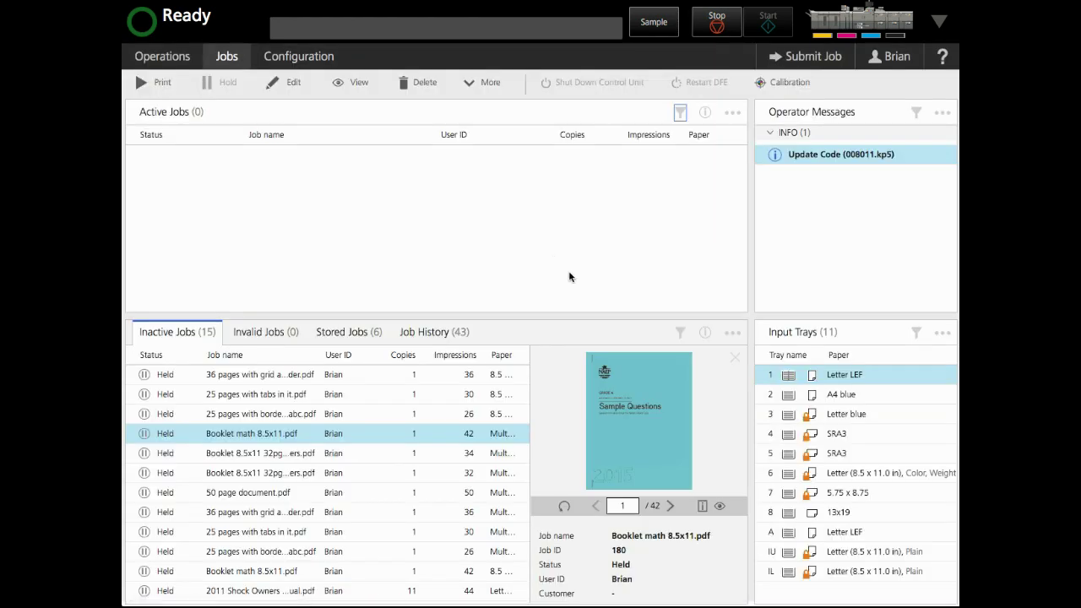
{"action": "key", "text": "super+Tab"}
{"action": "key", "text": "super+Tab"}
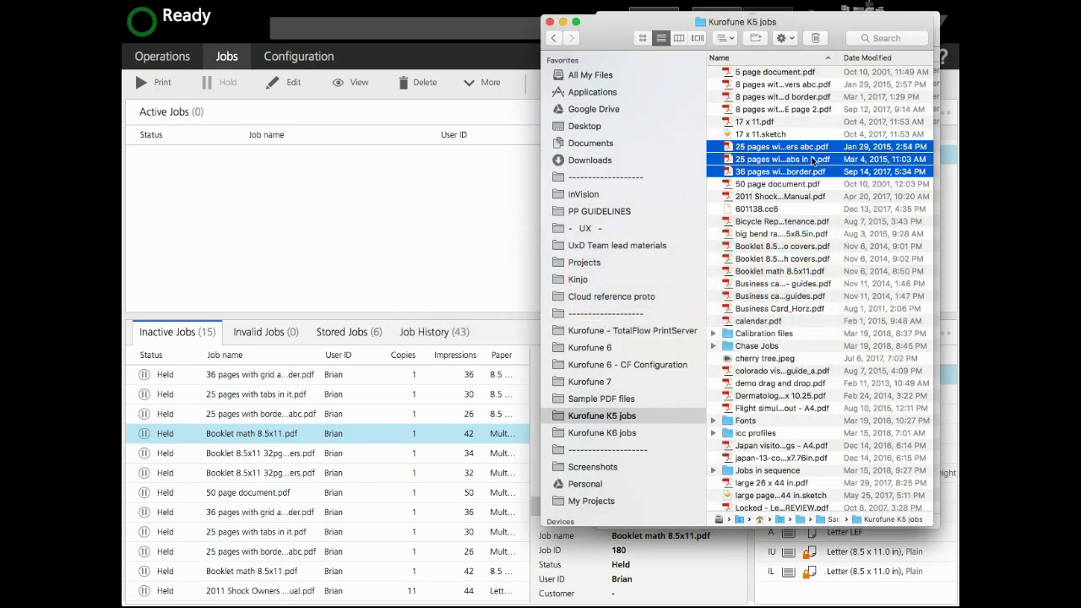
{"action": "left_click", "coordinate": [780, 196]}
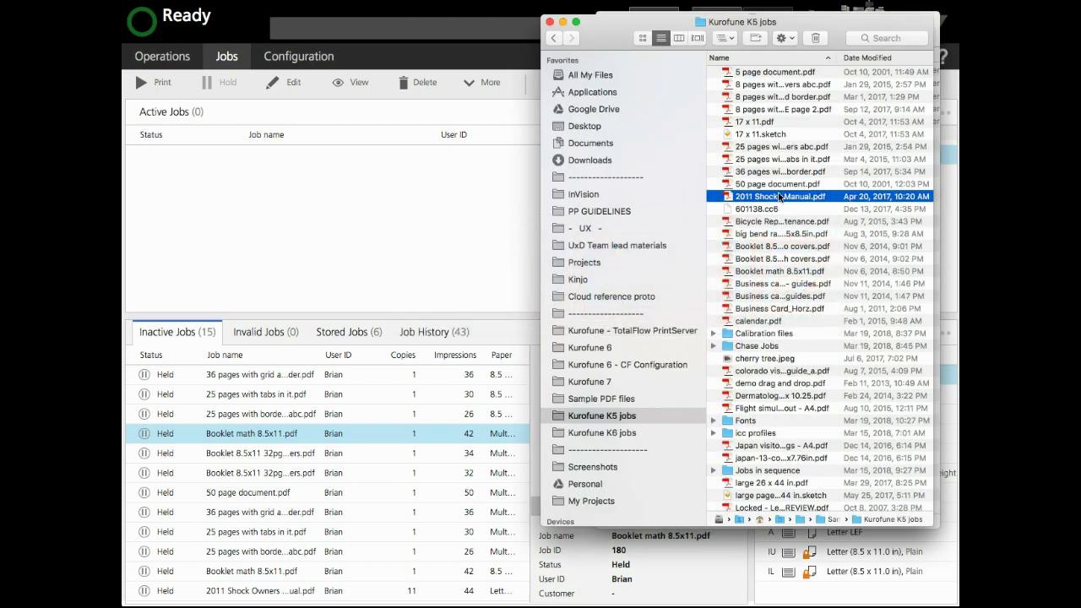
{"action": "left_click_drag", "start_coordinate": [780, 196], "coordinate": [292, 94]}
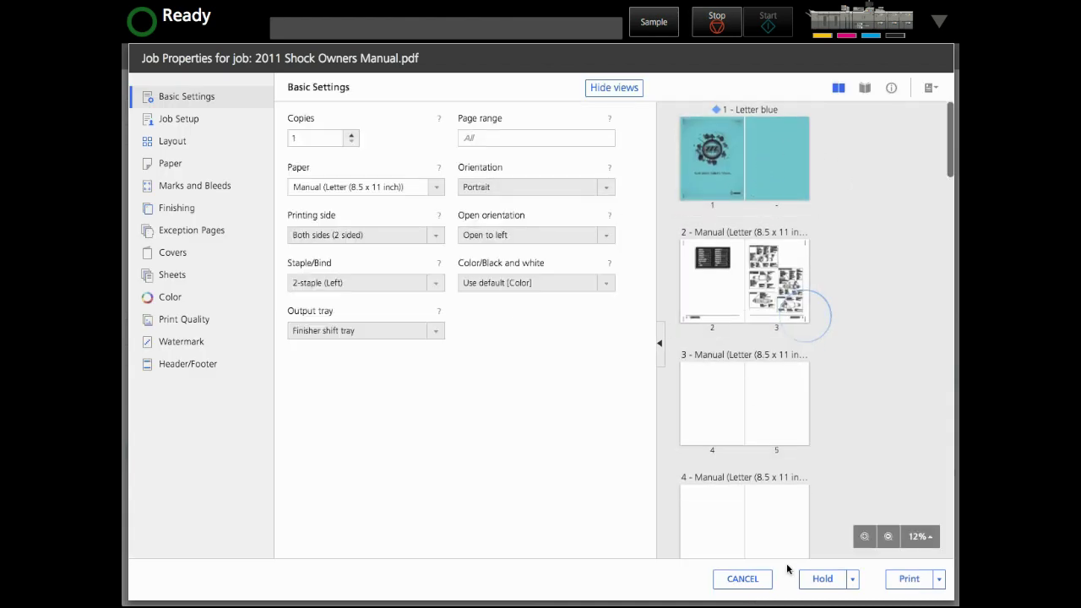
{"action": "left_click", "coordinate": [821, 578]}
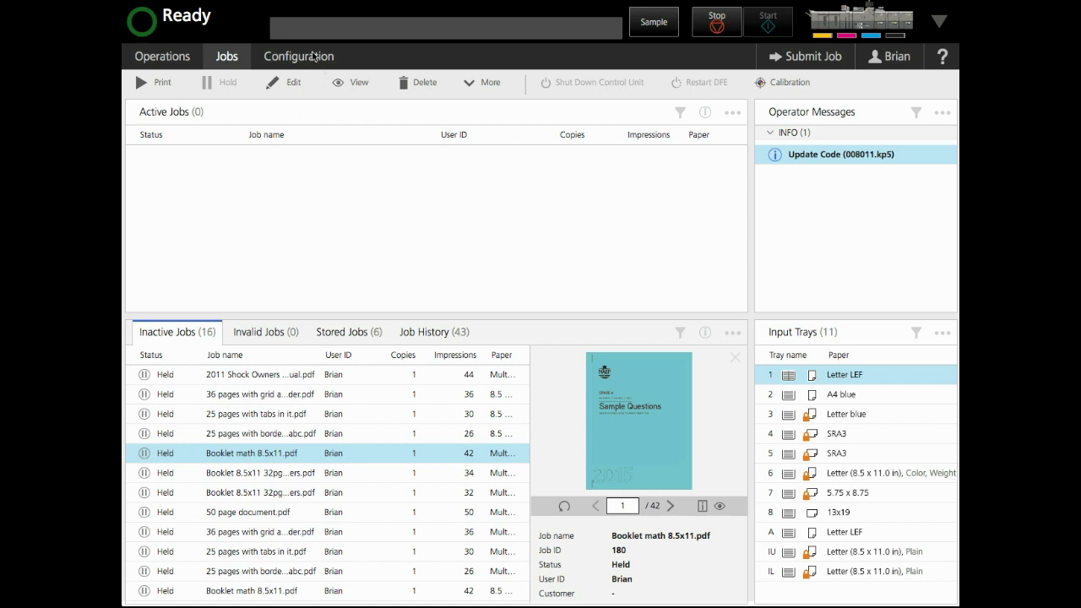
Review which protocols are enabled under the network services in the DFE network configuration
{"action": "left_click", "coordinate": [314, 57]}
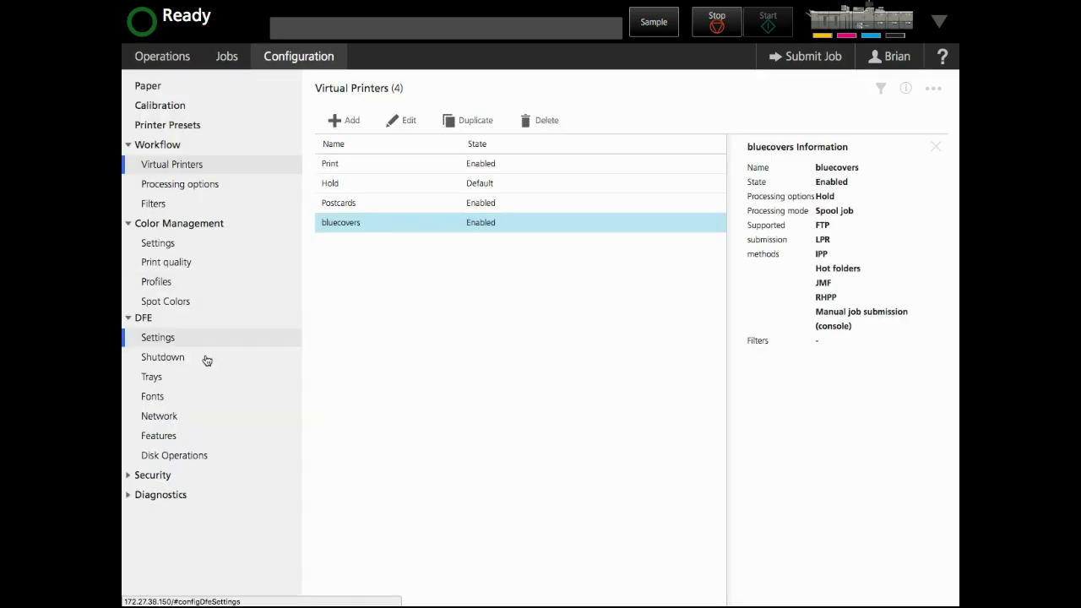
{"action": "left_click", "coordinate": [174, 416]}
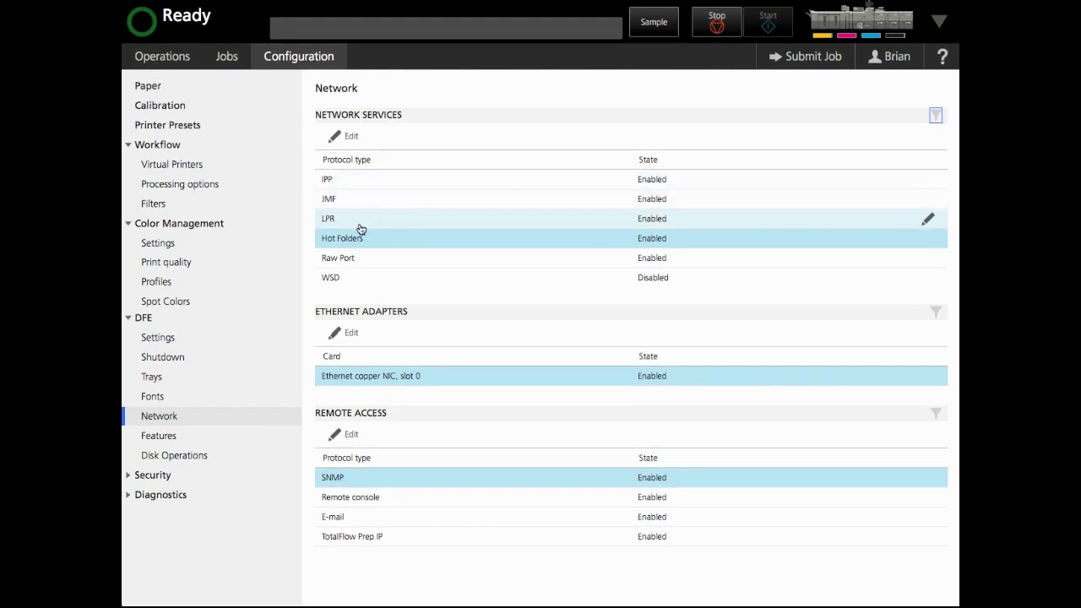
{"action": "scroll", "coordinate": [369, 243], "scroll_direction": "down", "scroll_amount": 2}
{"action": "scroll", "coordinate": [369, 243], "scroll_direction": "down", "scroll_amount": 2}
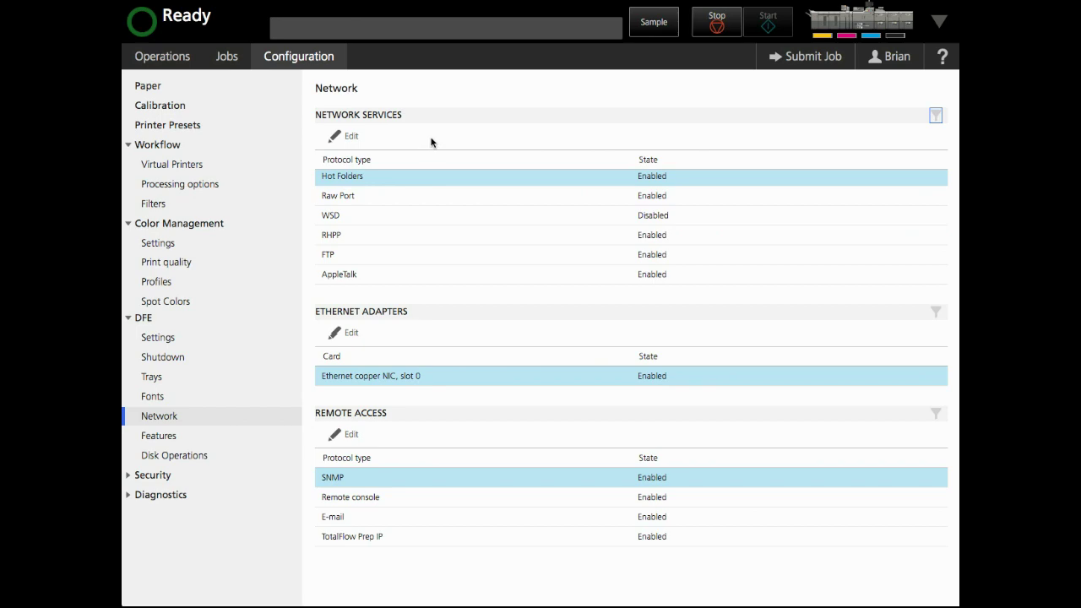
Switch to Finder and copy 2011 Shock Owners Manual.pdf into the bluecovers hot folder on the Printer share
{"action": "key", "text": "super+Tab"}
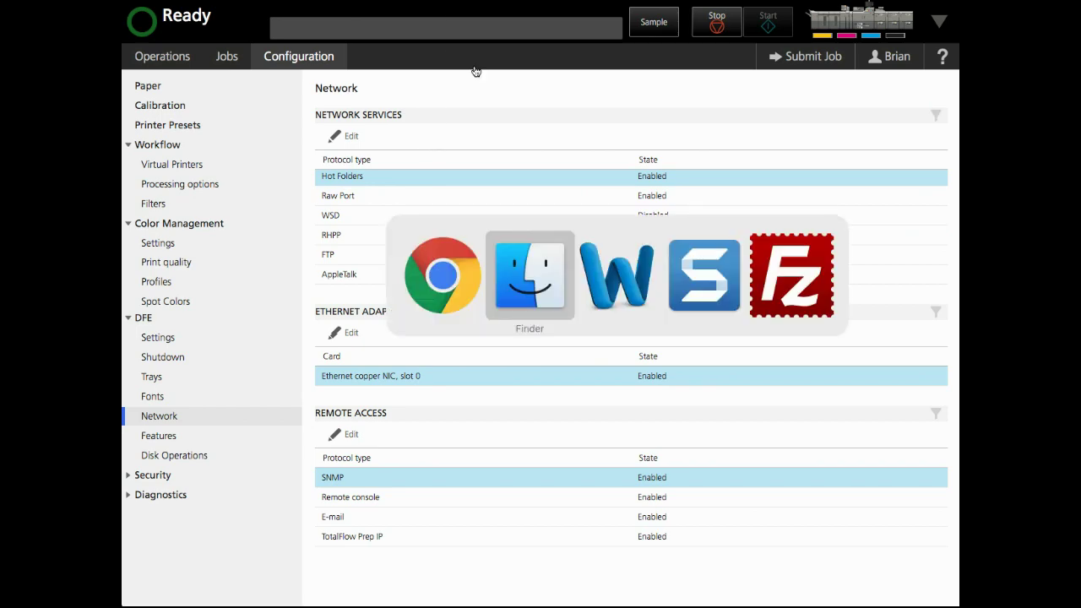
{"action": "key", "text": "ctrl+alt+Left"}
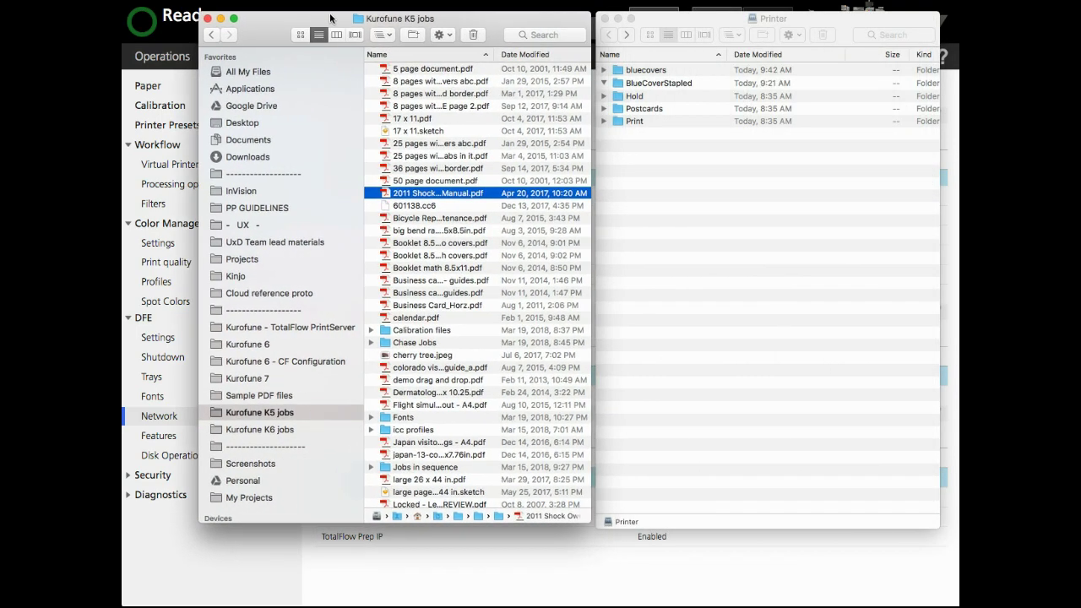
{"action": "left_click", "coordinate": [679, 21]}
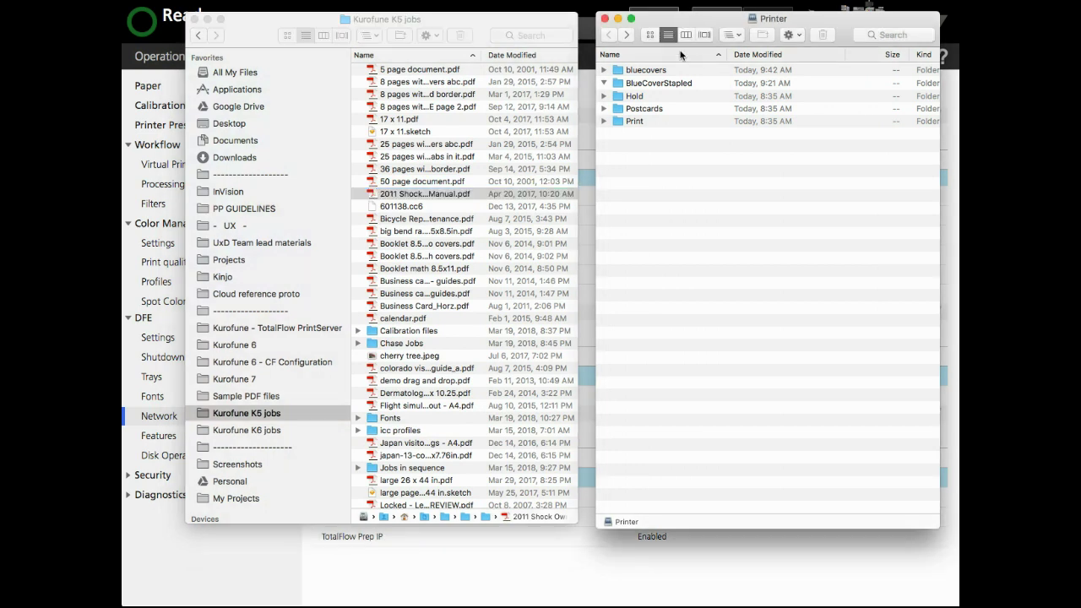
{"action": "left_click", "coordinate": [635, 84]}
{"action": "left_click", "coordinate": [636, 71]}
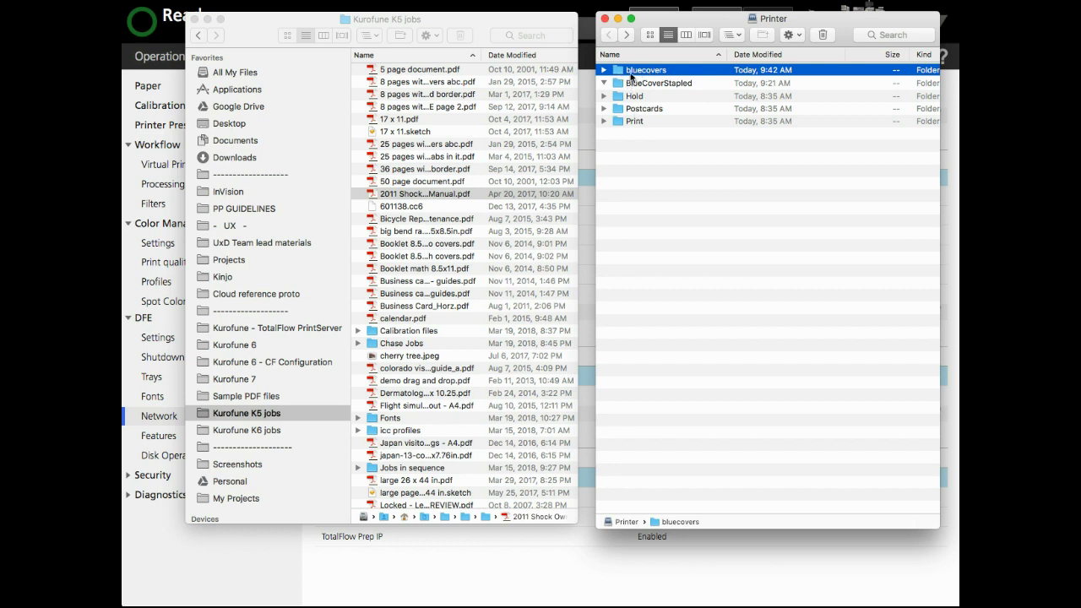
{"action": "left_click", "coordinate": [422, 196]}
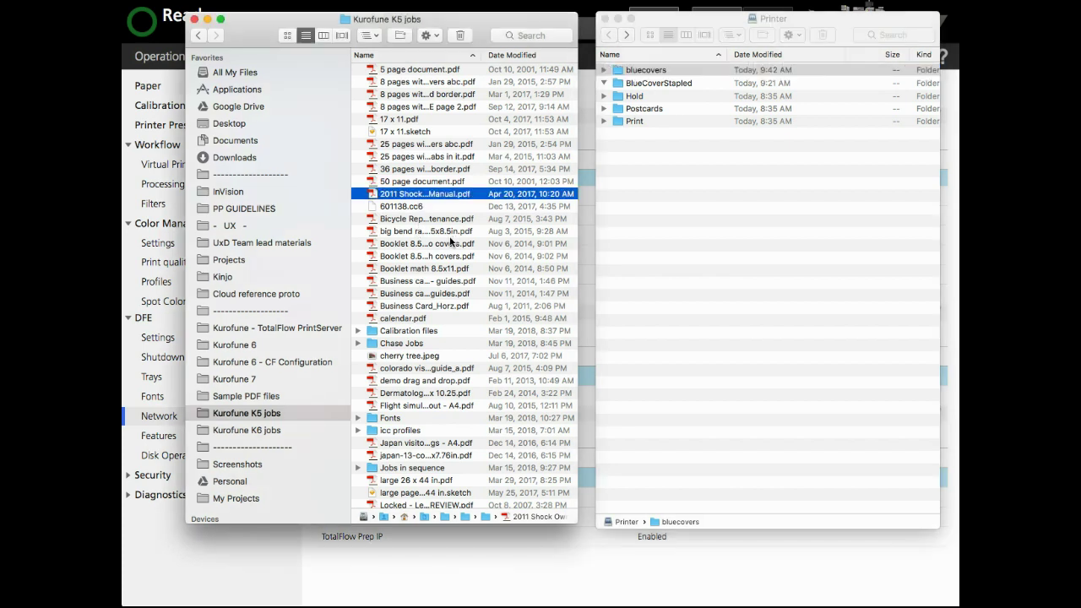
{"action": "left_click_drag", "start_coordinate": [431, 197], "coordinate": [649, 68]}
Return to the print controller's jobs list and select the 2011 Shock Owners Manual.pdf job submitted through the hot folder
{"action": "left_click", "coordinate": [554, 114]}
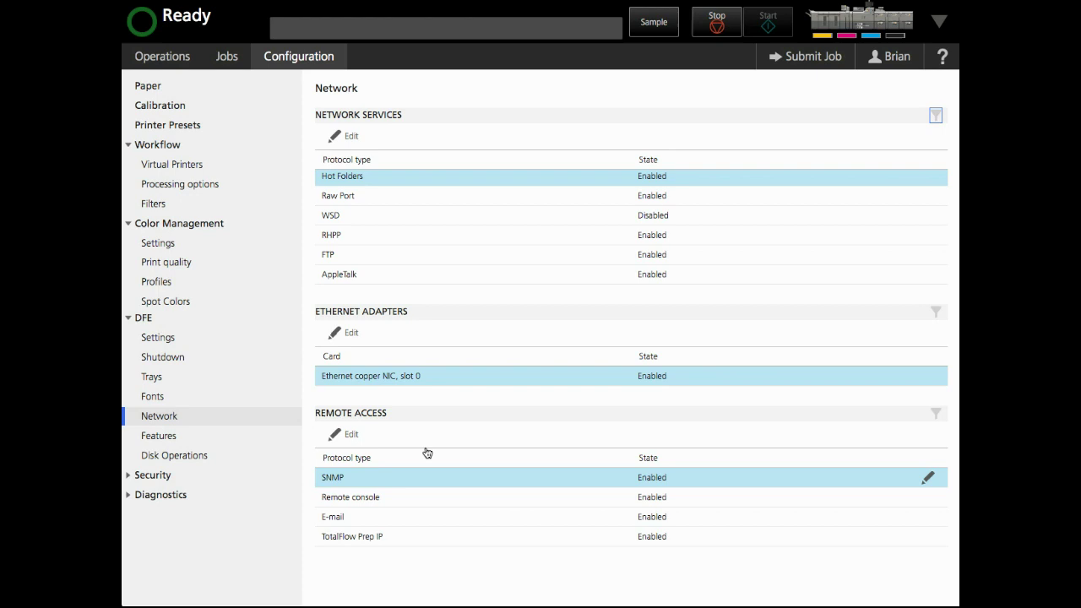
{"action": "left_click", "coordinate": [503, 551]}
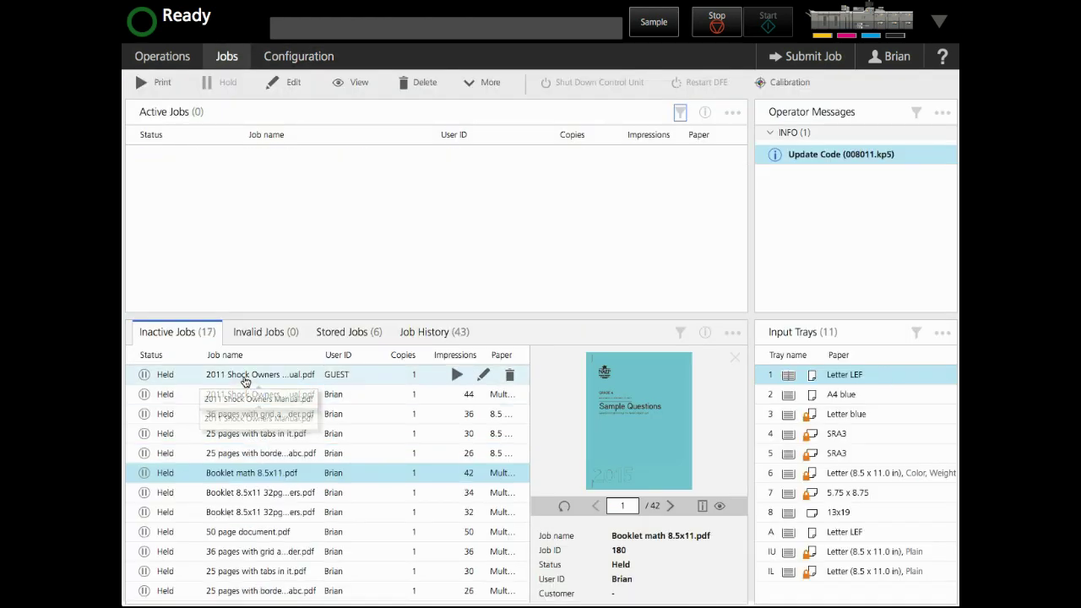
{"action": "left_click", "coordinate": [286, 376]}
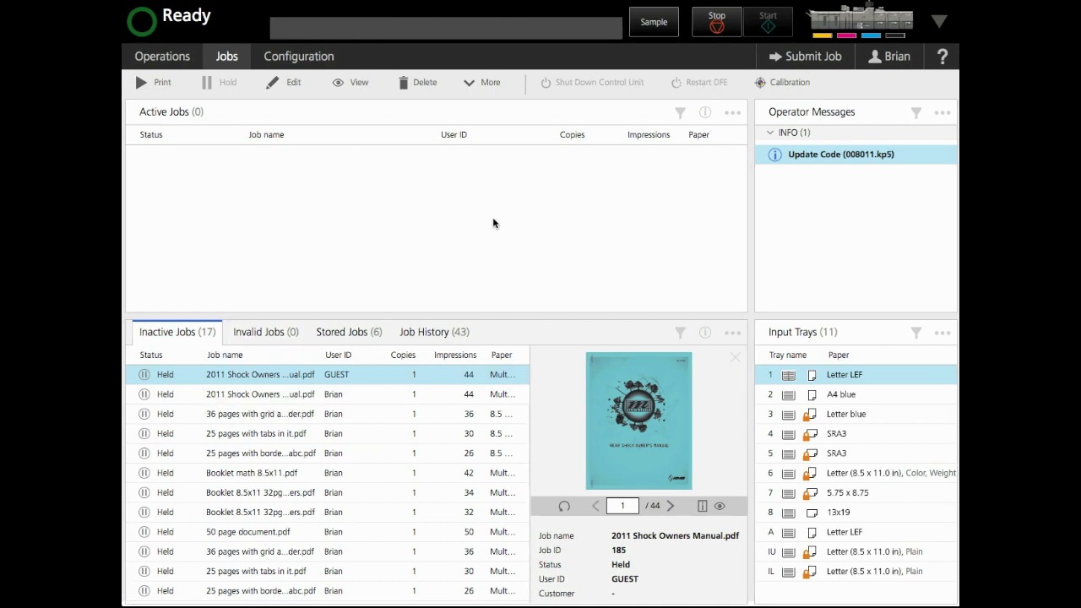
Switch to FileZilla and connect to the saved CS DFE site over FTP
{"action": "key", "text": "super+Tab"}
{"action": "key", "text": "super+Tab"}
{"action": "key", "text": "super+Tab"}
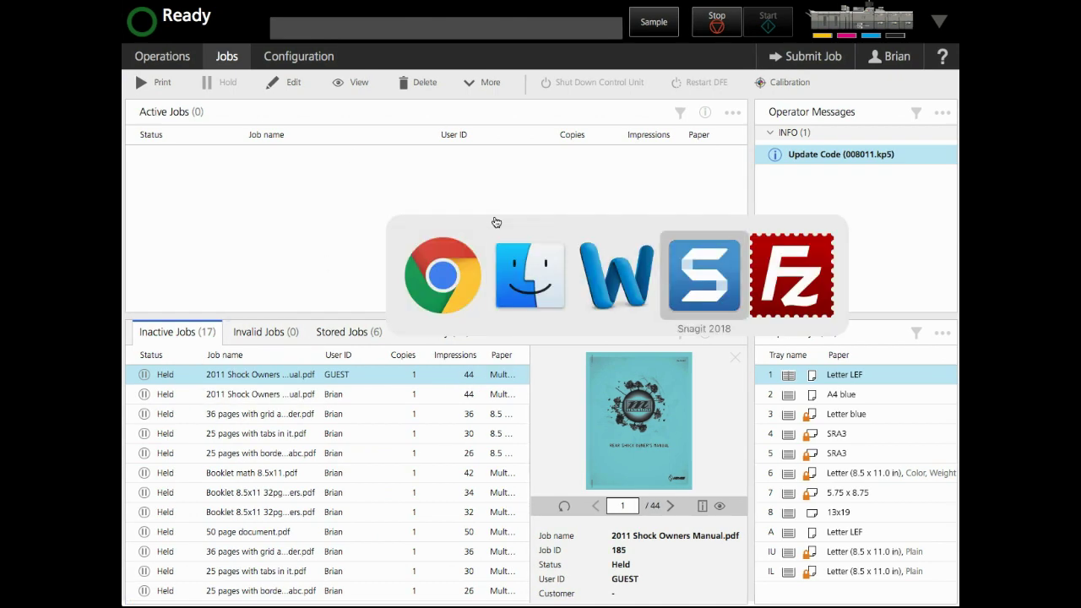
{"action": "key", "text": "super+Tab"}
{"action": "left_click_drag", "start_coordinate": [739, 9], "coordinate": [671, 10]}
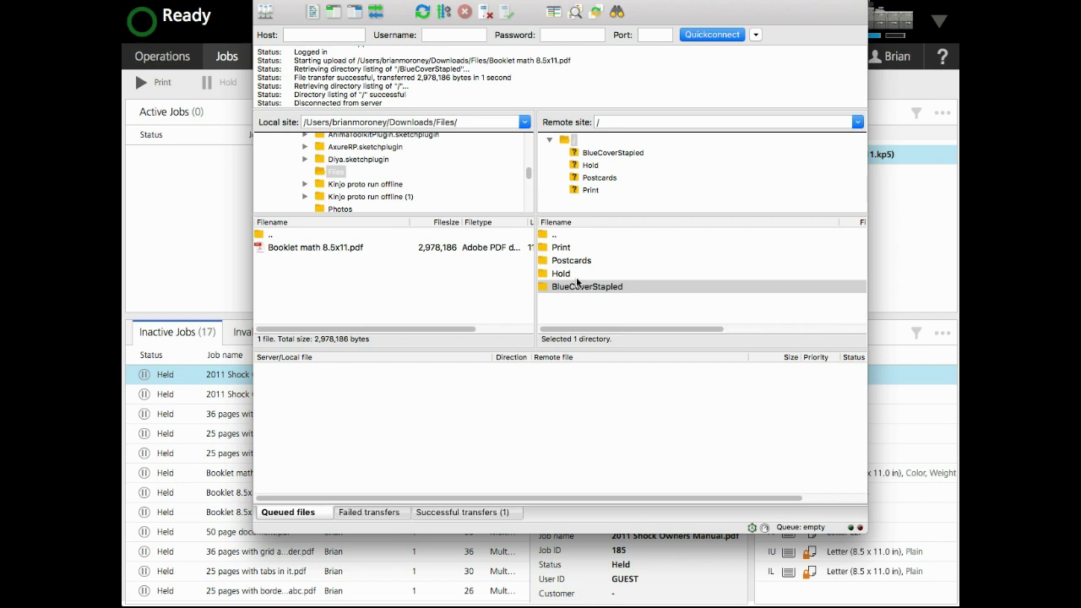
{"action": "left_click", "coordinate": [574, 276]}
{"action": "left_click", "coordinate": [264, 13]}
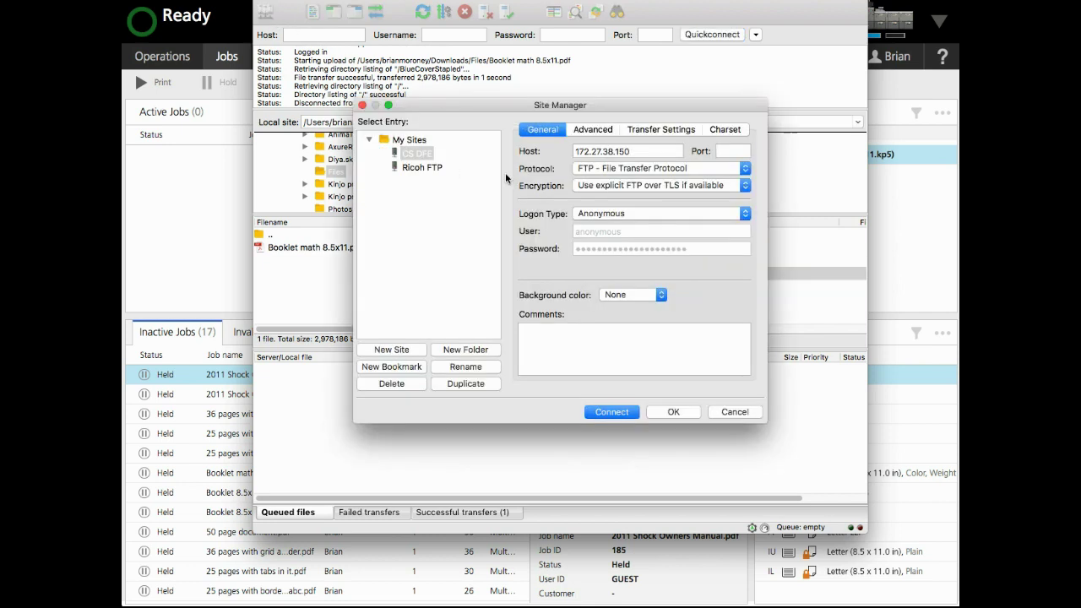
{"action": "double_click", "coordinate": [413, 155]}
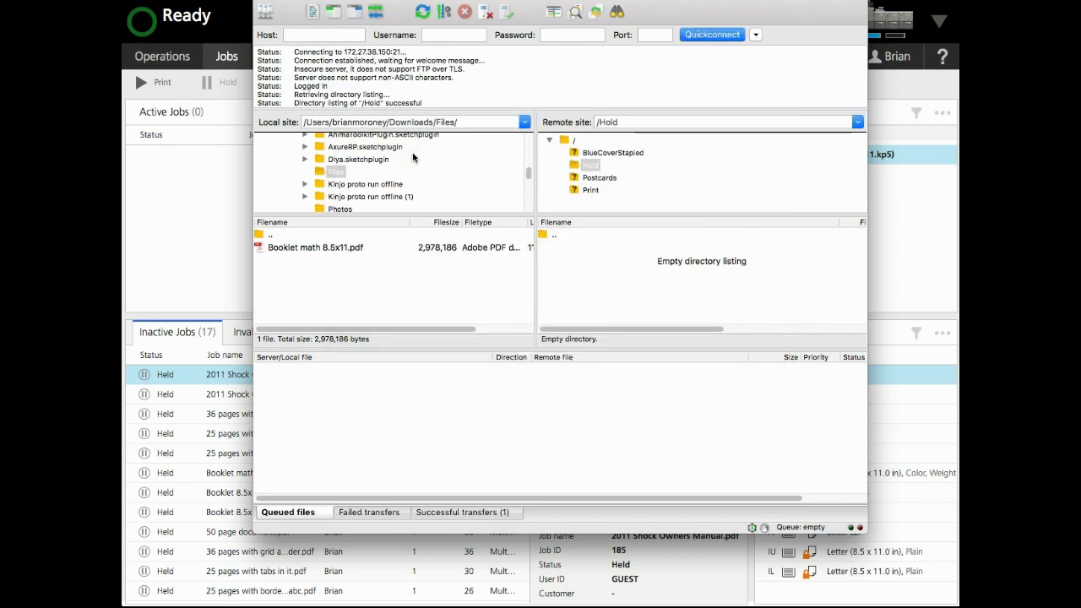
Try to open the remote BlueCoverStapled folder and reconnect to the CS DFE site
{"action": "left_click", "coordinate": [600, 154]}
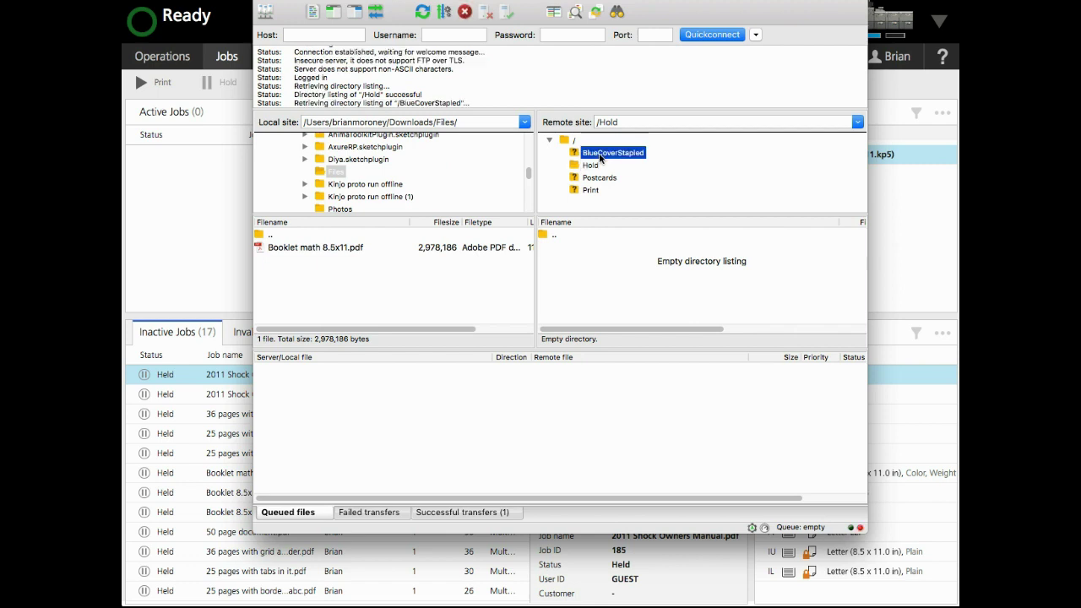
{"action": "left_click", "coordinate": [267, 12]}
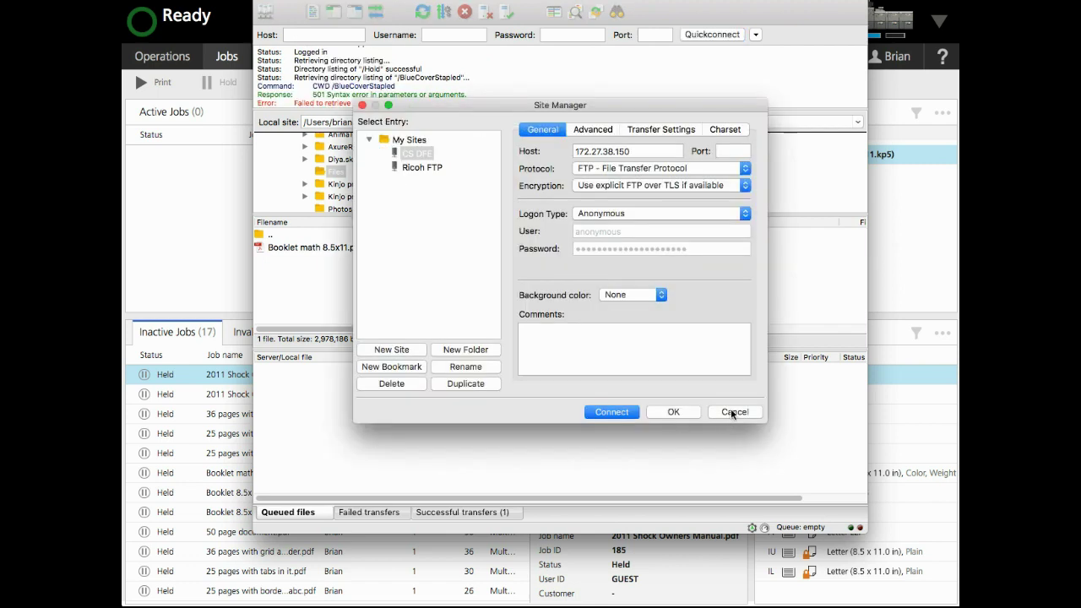
{"action": "left_click", "coordinate": [416, 168]}
{"action": "left_click", "coordinate": [433, 154]}
{"action": "left_click", "coordinate": [629, 413]}
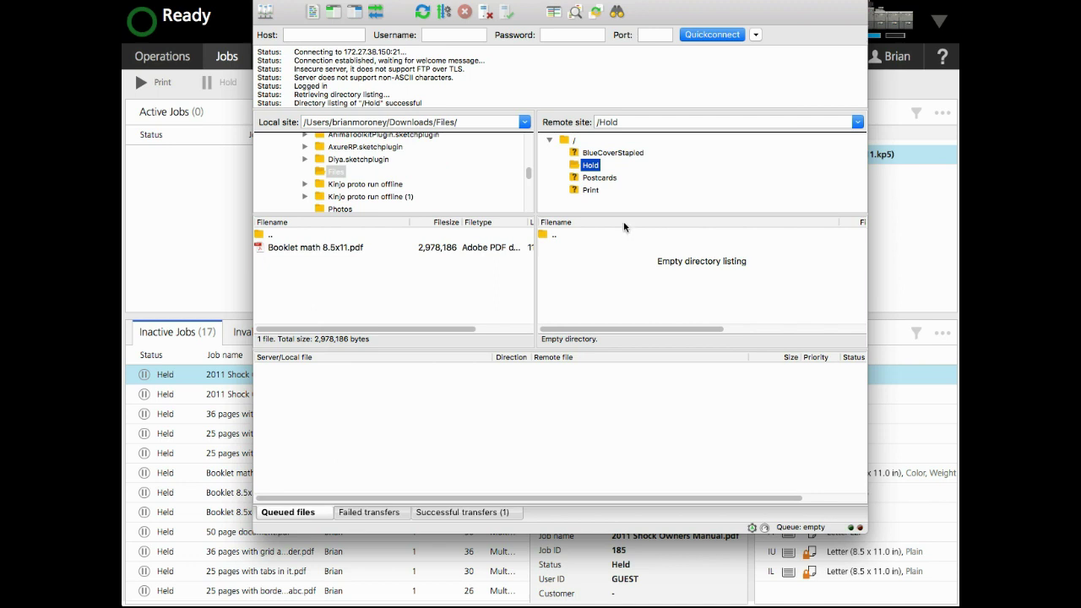
Upload Booklet math 8.5x11.pdf into the remote Print folder and switch back to the print controller's jobs list
{"action": "left_click", "coordinate": [596, 178]}
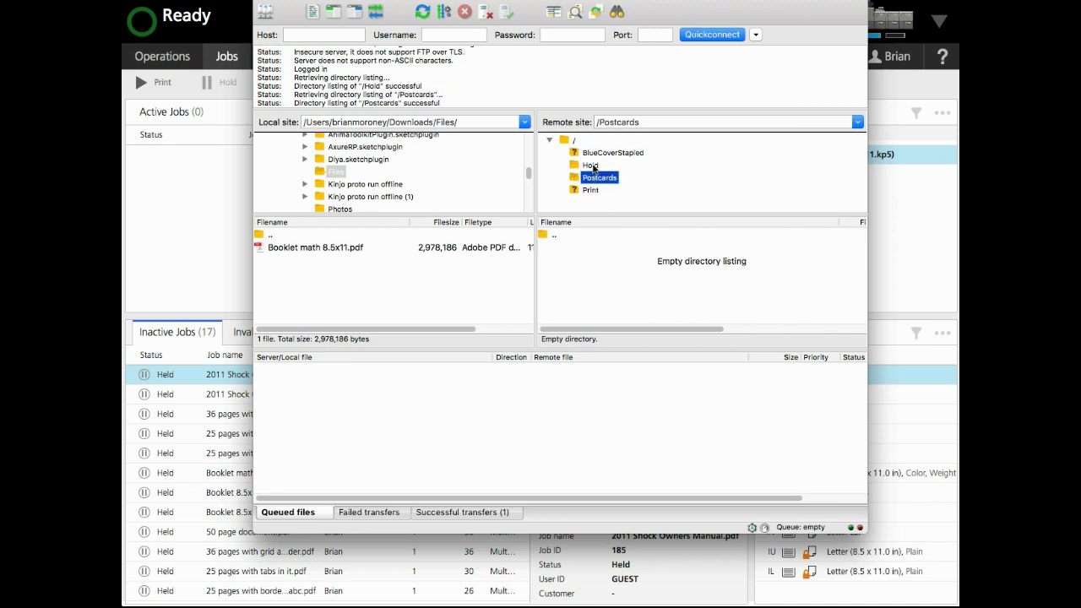
{"action": "left_click", "coordinate": [591, 166]}
{"action": "left_click", "coordinate": [338, 248]}
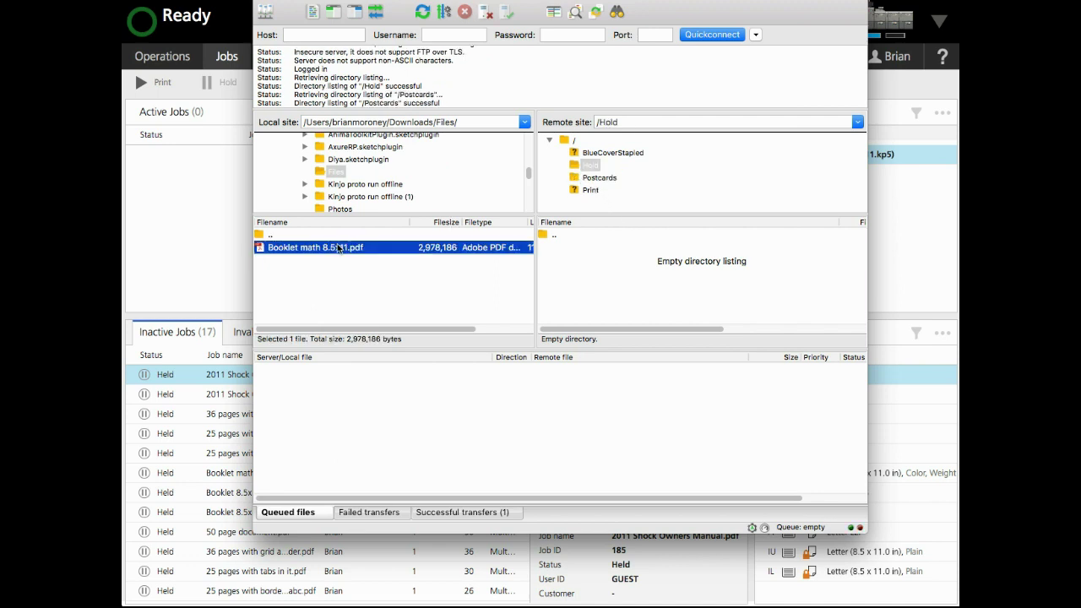
{"action": "left_click_drag", "start_coordinate": [334, 248], "coordinate": [594, 192]}
{"action": "left_click", "coordinate": [213, 254]}
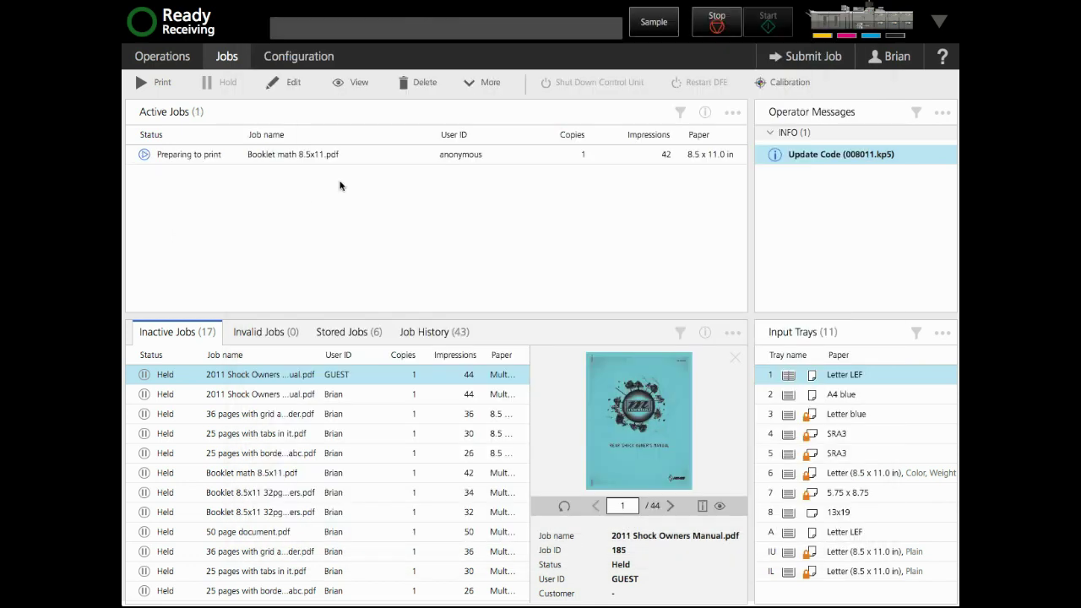